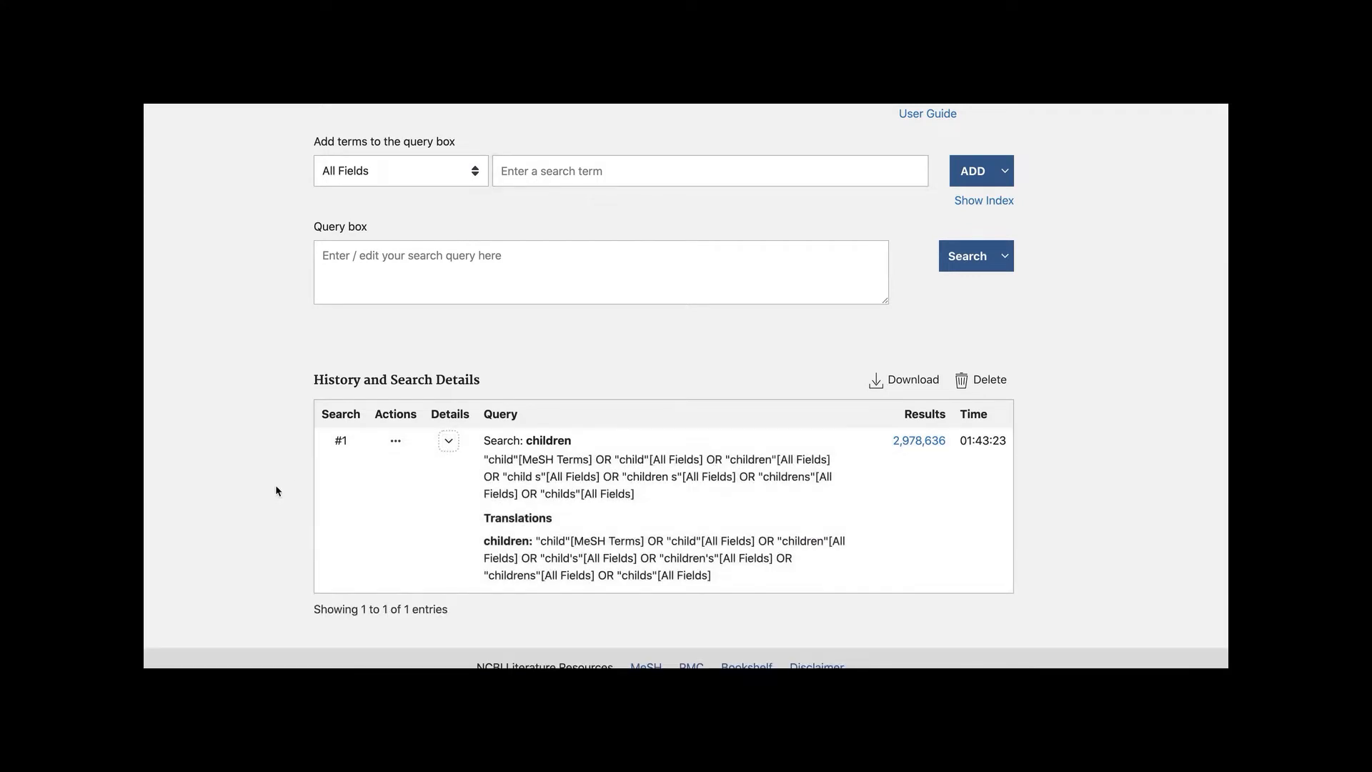
# Open the MeSH database and search it for "wildfire smoke"
pyautogui.scroll(-3, 276, 484)
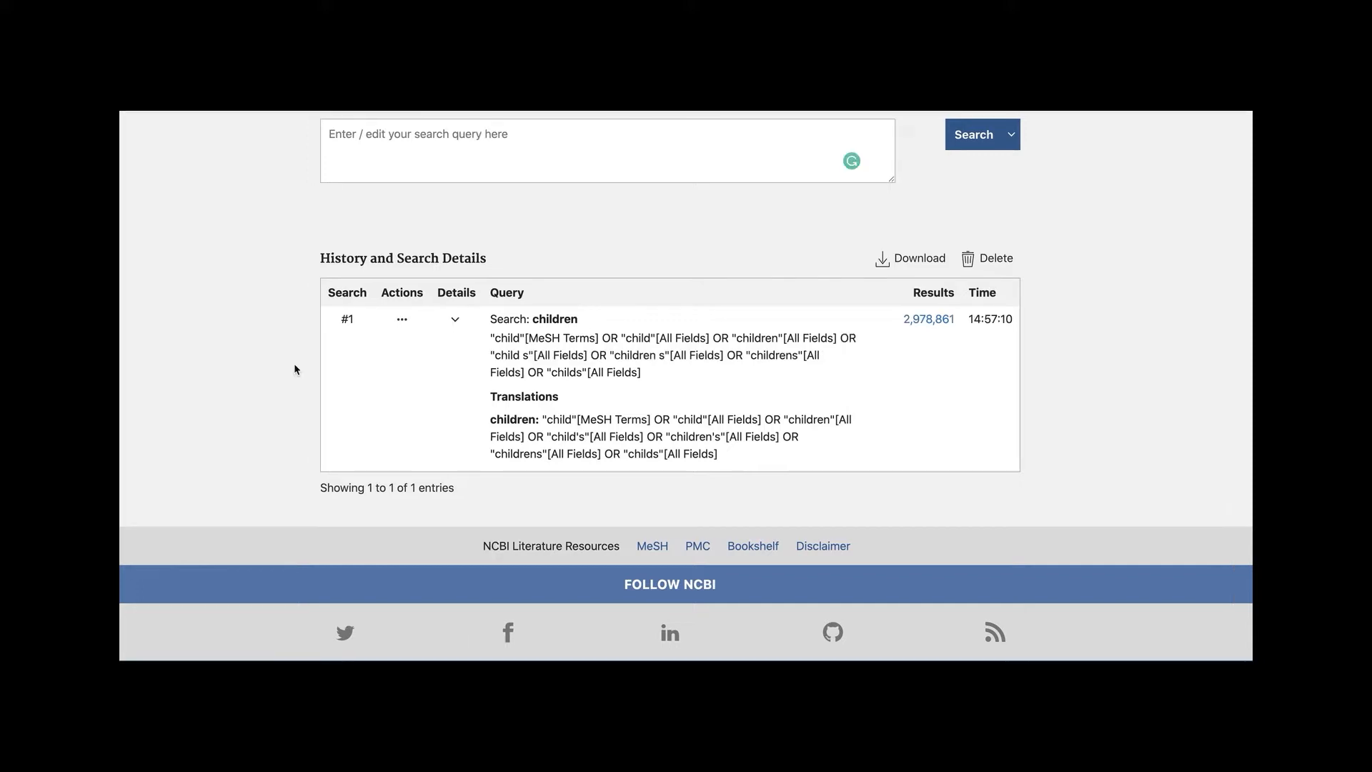
pyautogui.scroll(-3, 295, 368)
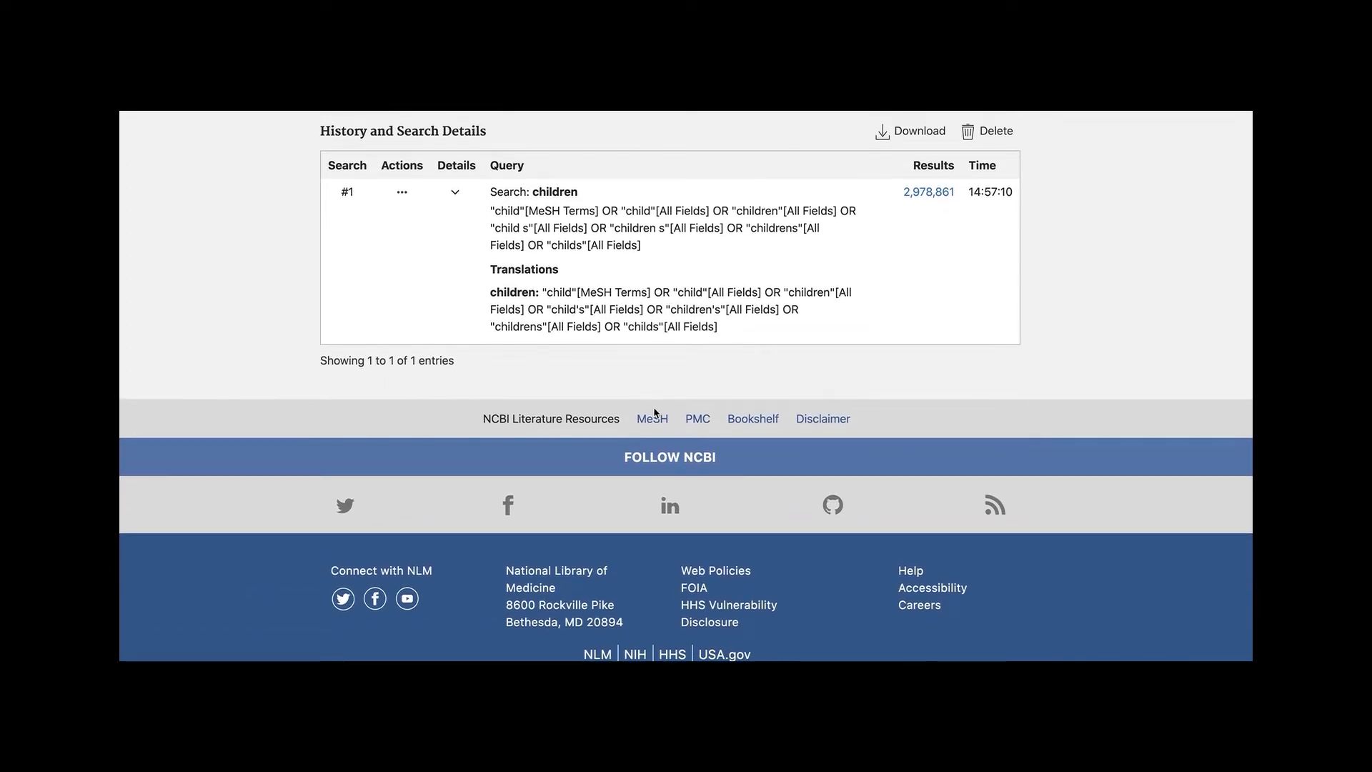
pyautogui.click(657, 423)
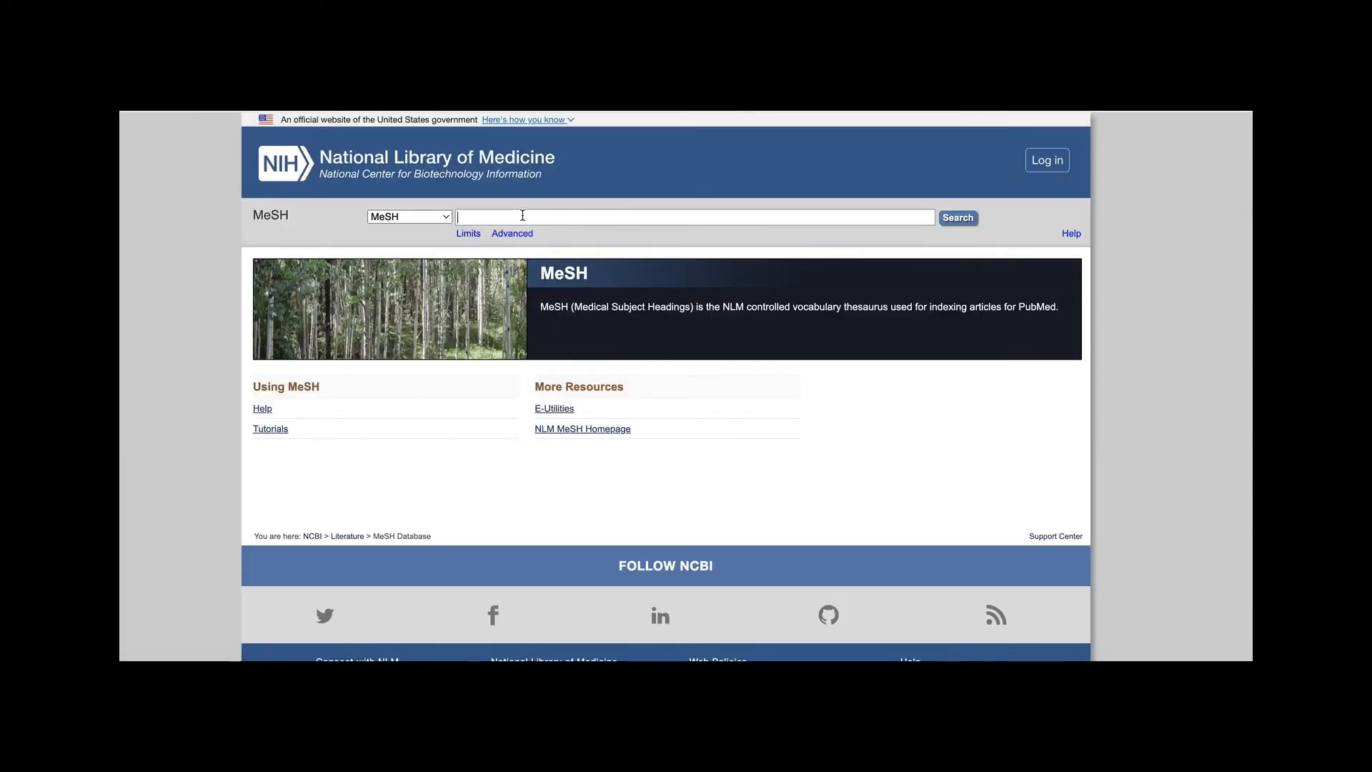
pyautogui.write('wildfire smoke')
pyautogui.click(955, 219)
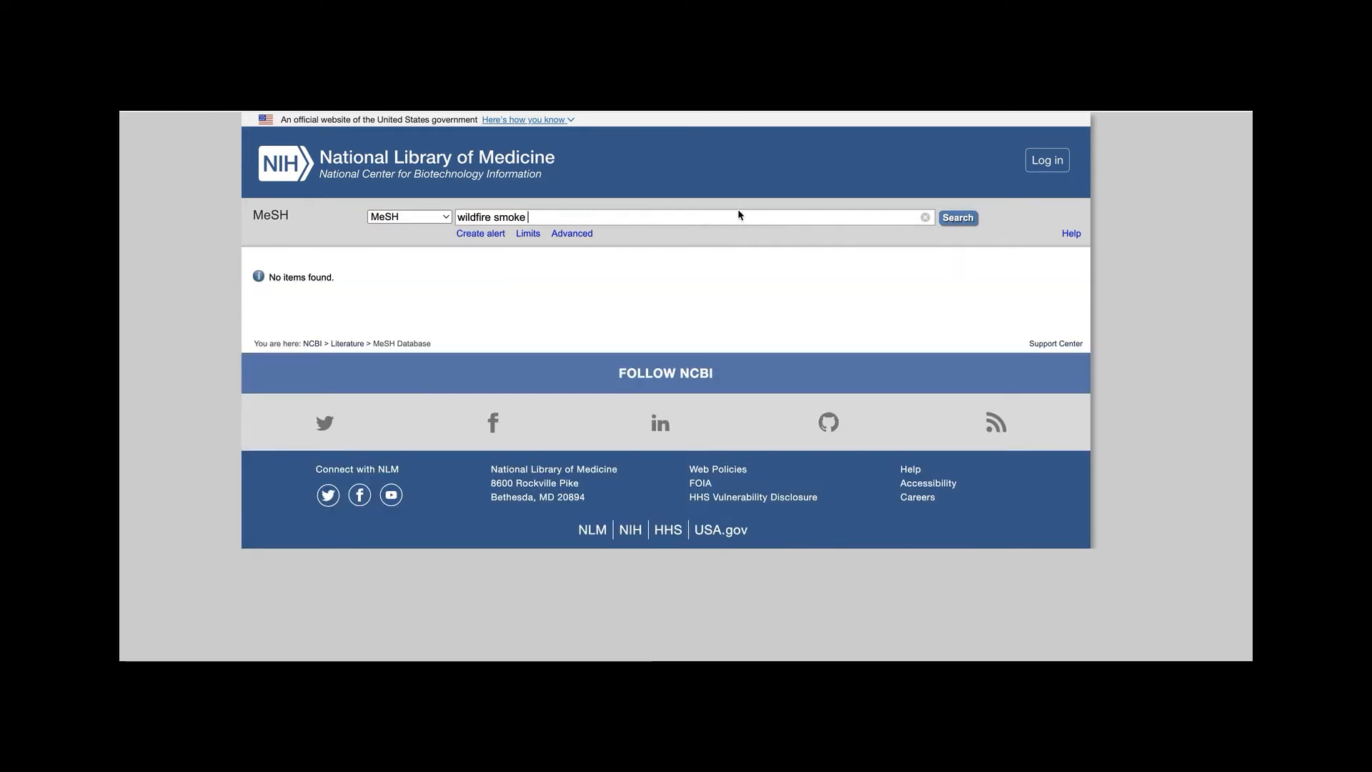
# Shorten the MeSH search term to "wildfire" and run the search again
pyautogui.click(638, 214)
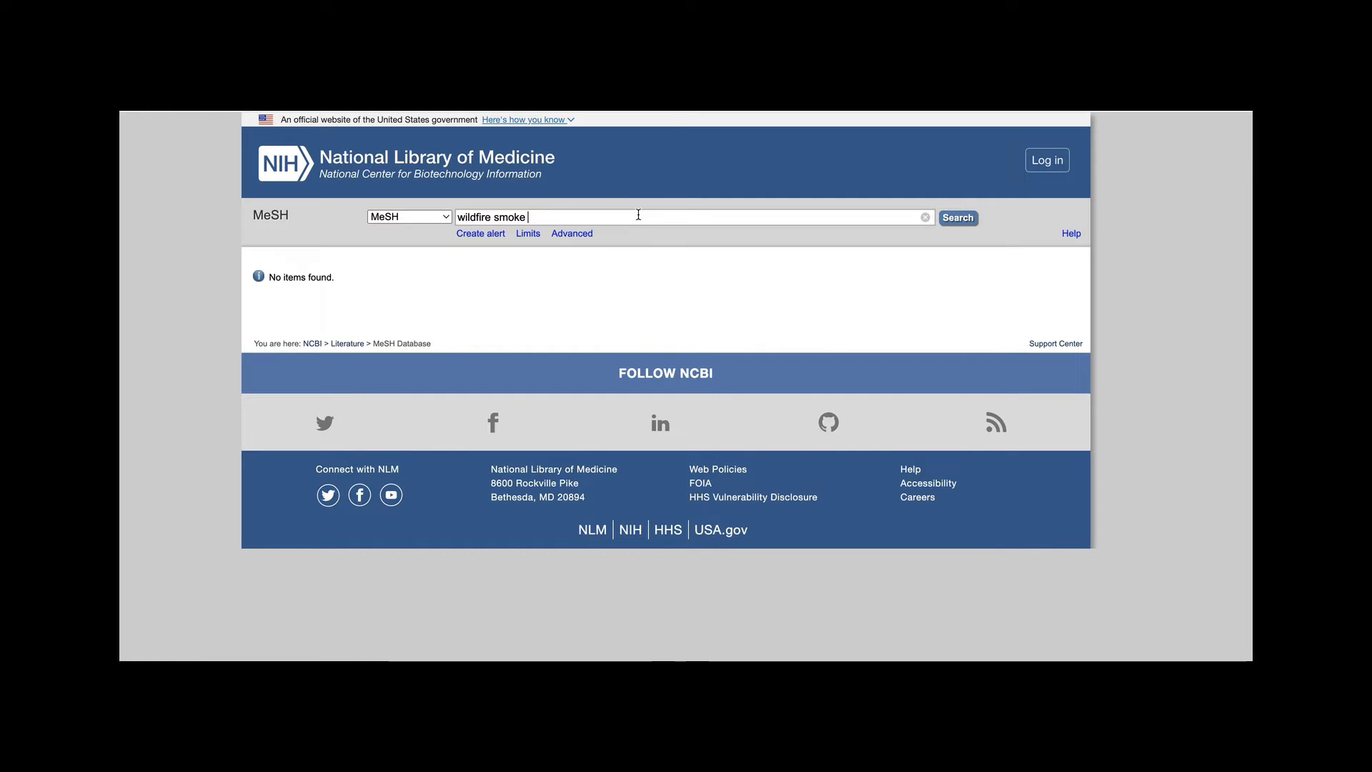
pyautogui.press('BackSpace')
pyautogui.press('BackSpace')
pyautogui.press('BackSpace')
pyautogui.press('BackSpace')
pyautogui.press('BackSpace')
pyautogui.click(969, 223)
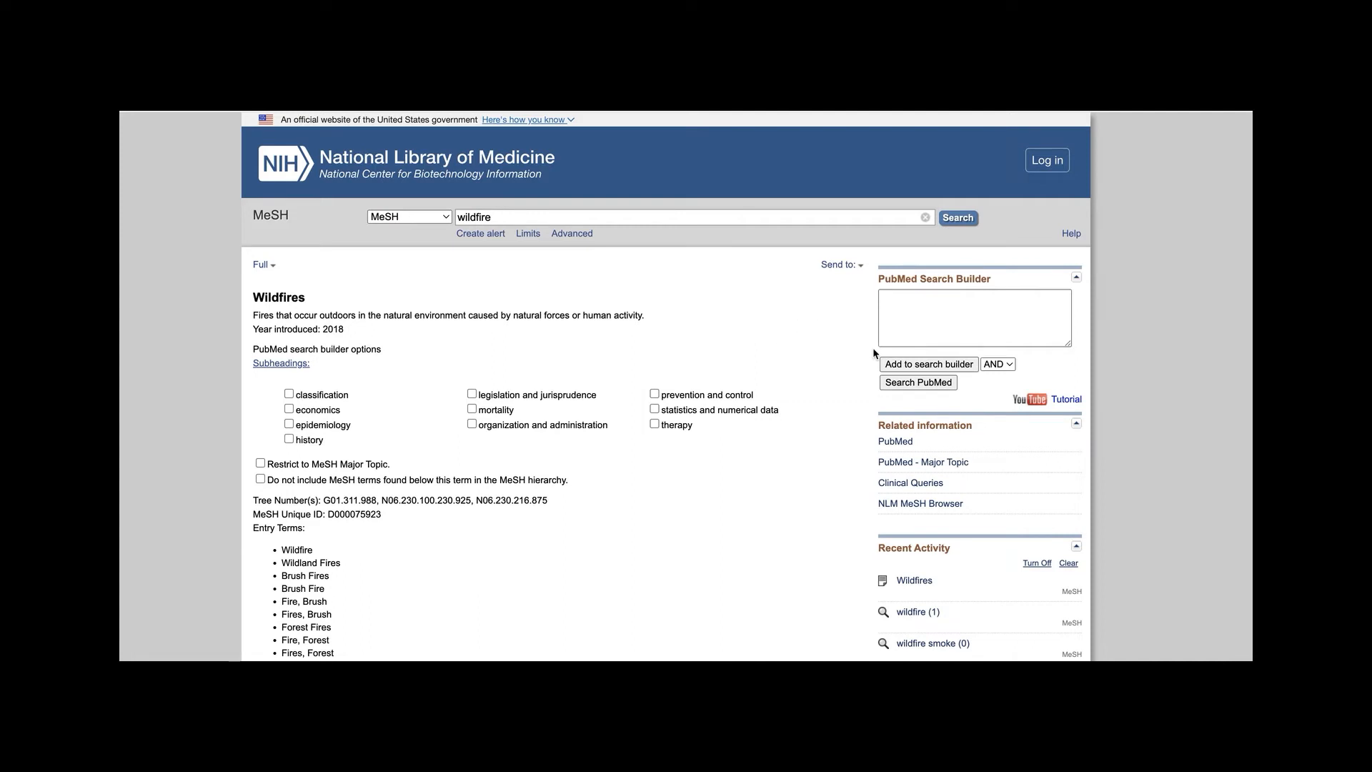
# Add the Wildfires heading to the PubMed Search Builder and search PubMed with it
pyautogui.click(897, 365)
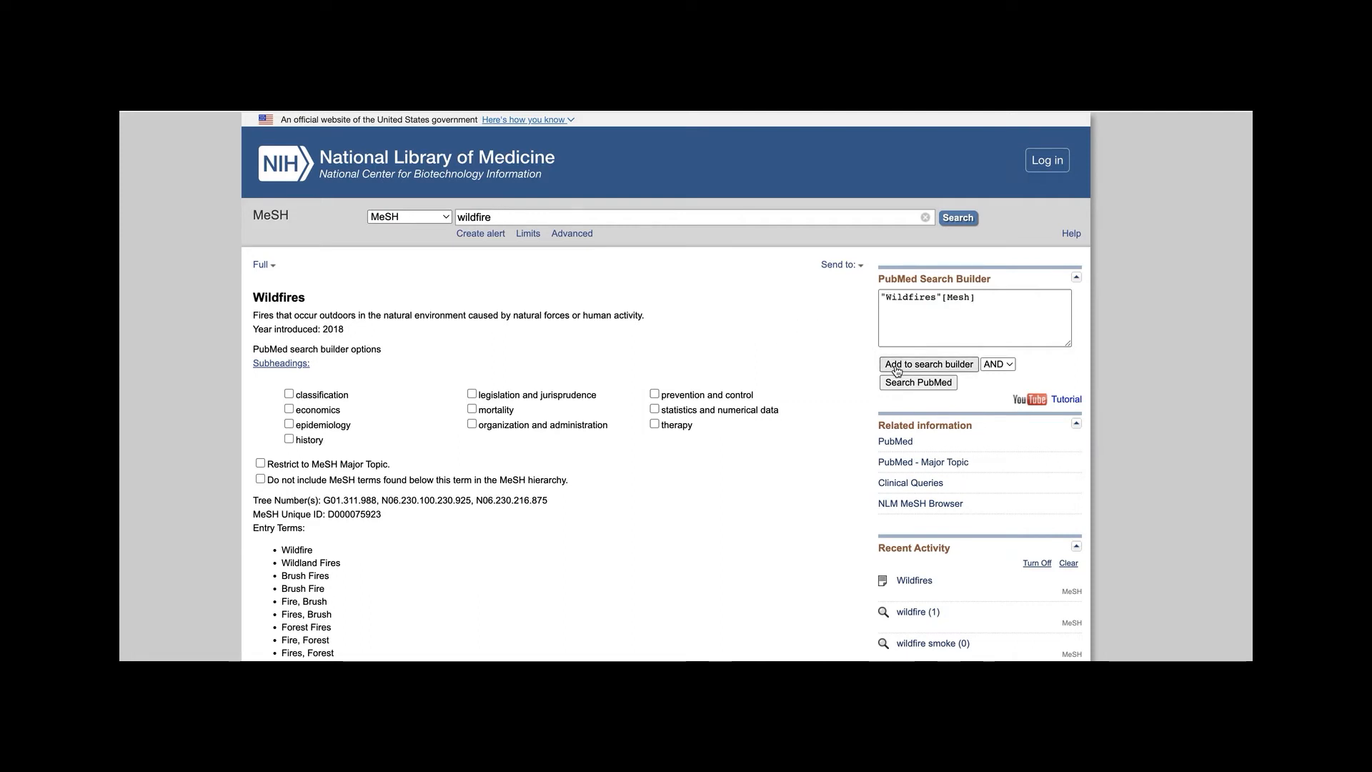
pyautogui.click(902, 388)
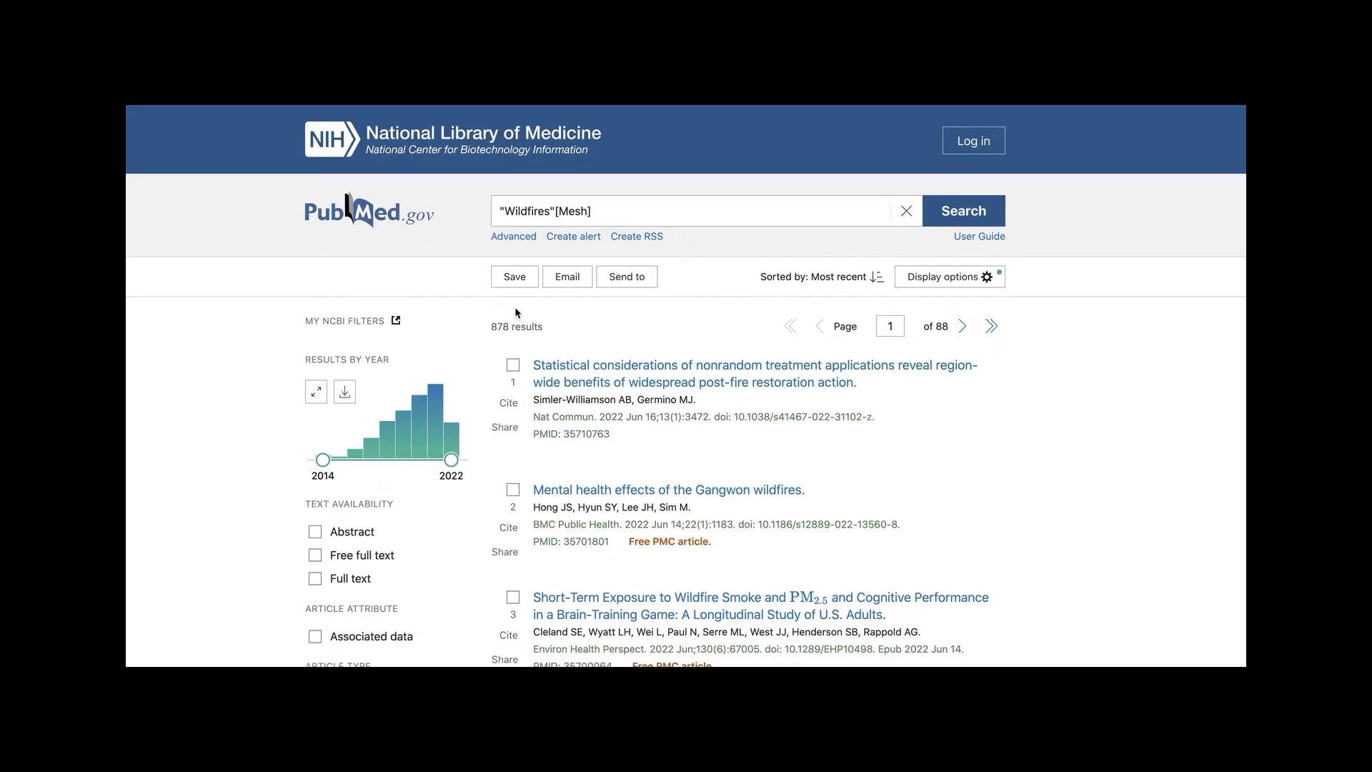
# In the advanced search, add the query "wildfire OR wild fire OR bush fire OR forest fire" to the history without showing results
pyautogui.click(519, 236)
pyautogui.click(401, 393)
pyautogui.write('wild')
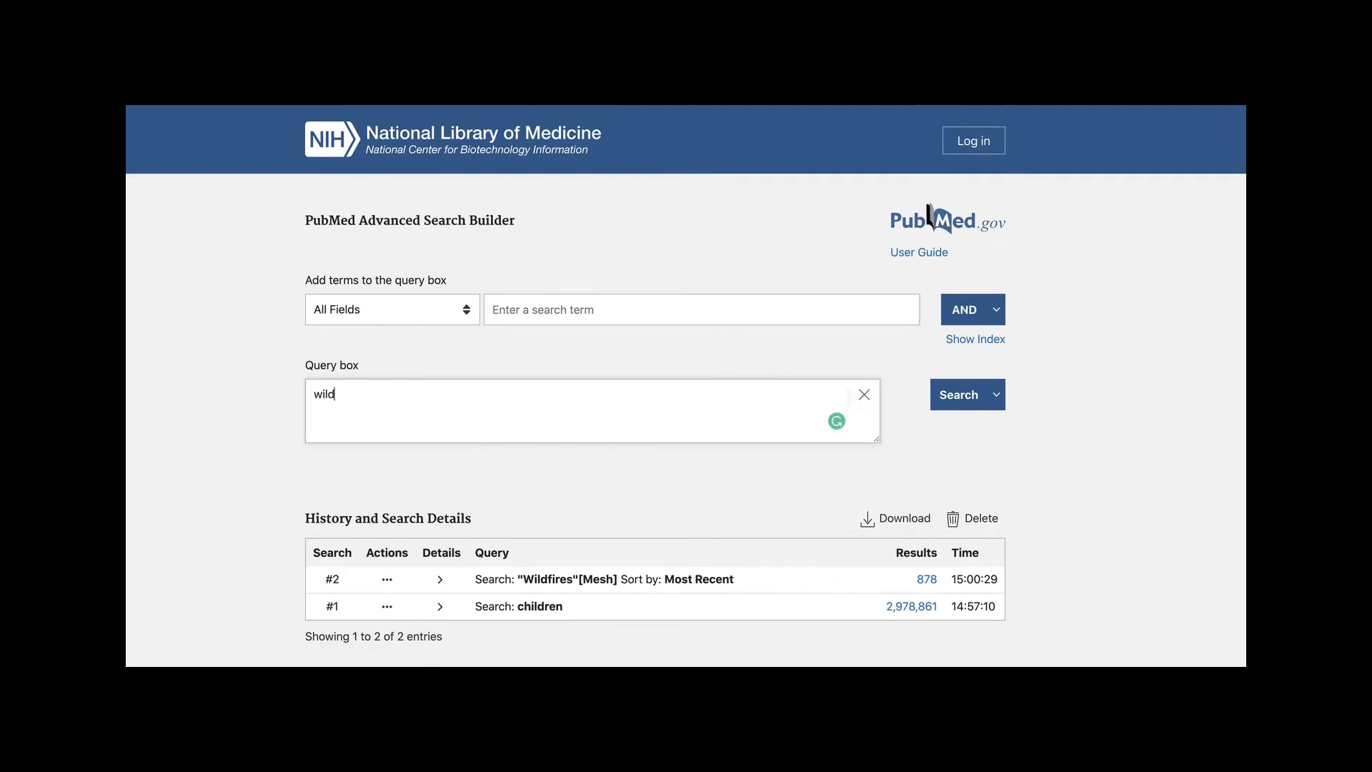
pyautogui.write('fire OR')
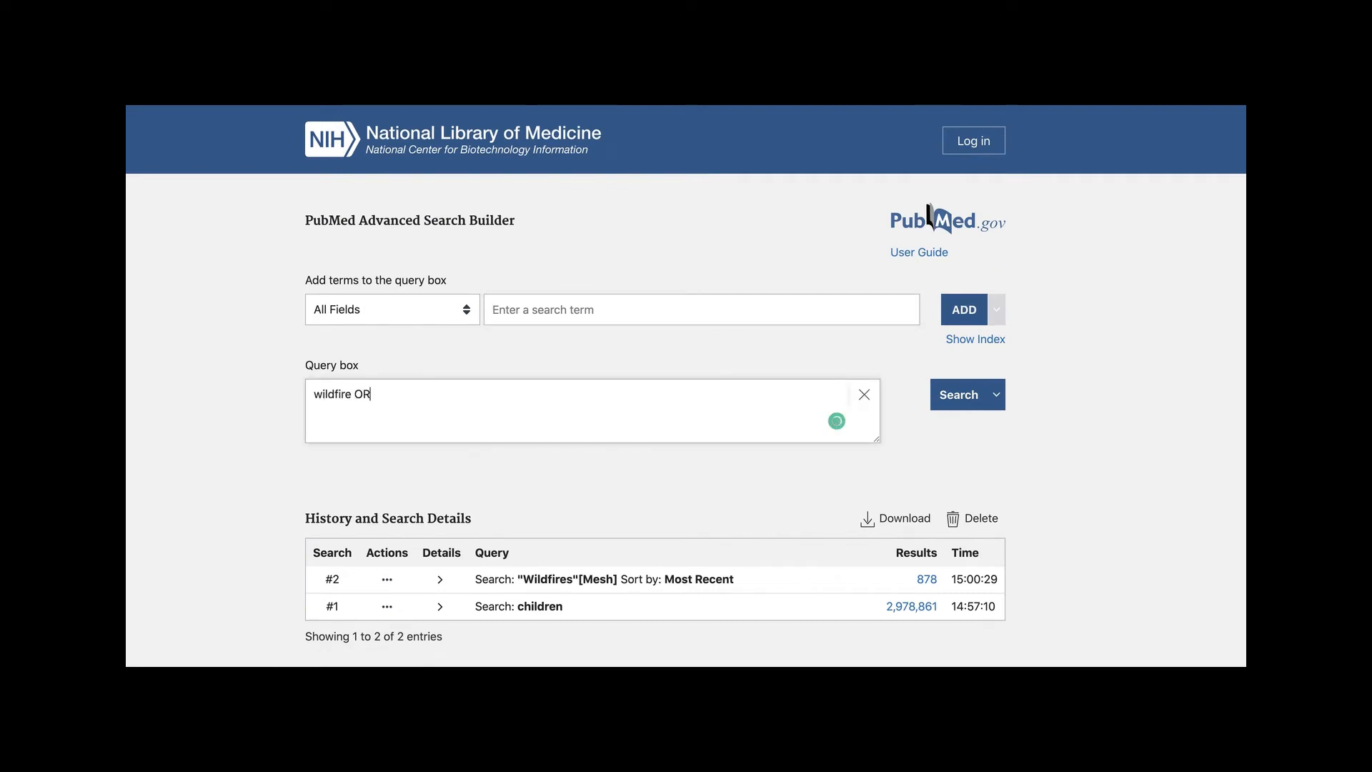
pyautogui.write(' wild fire OR bush fire OR forest fire')
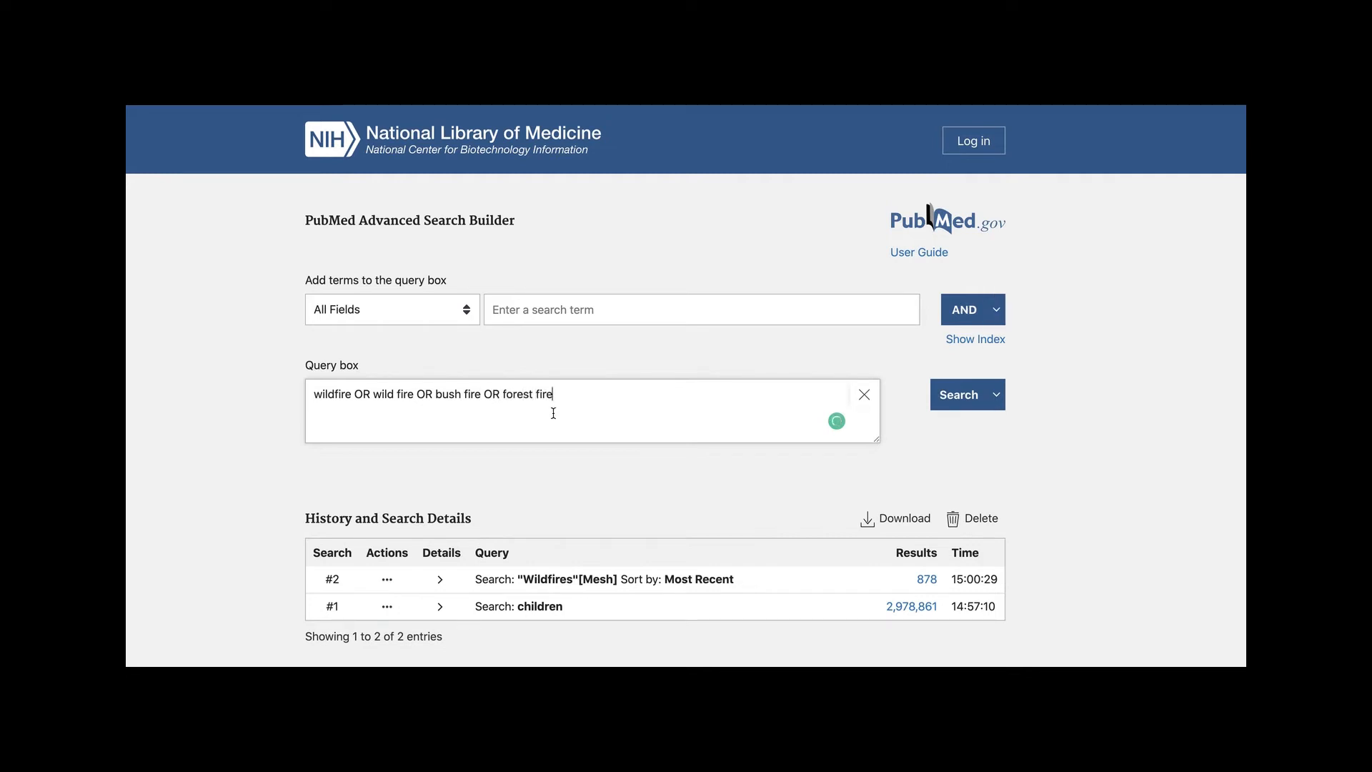
pyautogui.click(995, 402)
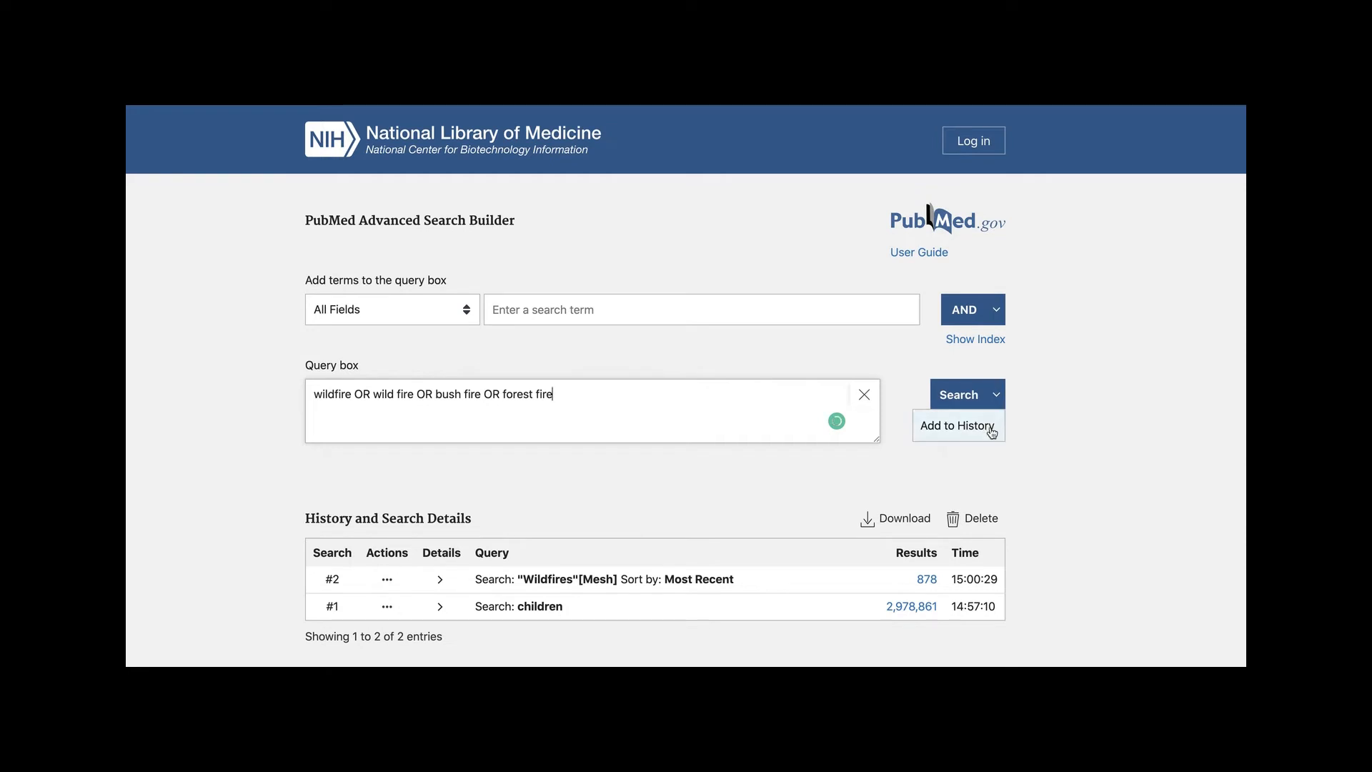
pyautogui.click(989, 425)
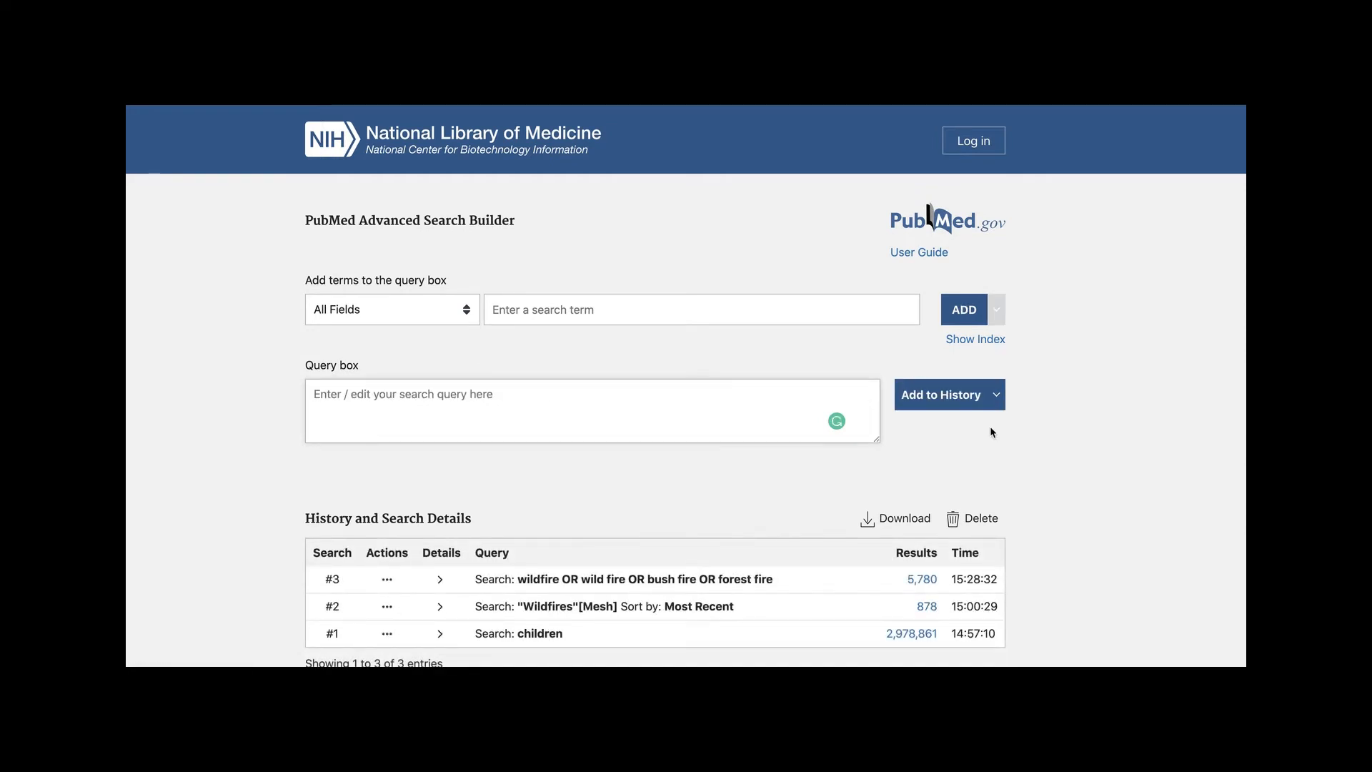
# Combine the wildfire keyword search from the history with the "Wildfires"[Mesh] search using OR
pyautogui.scroll(-2, 591, 452)
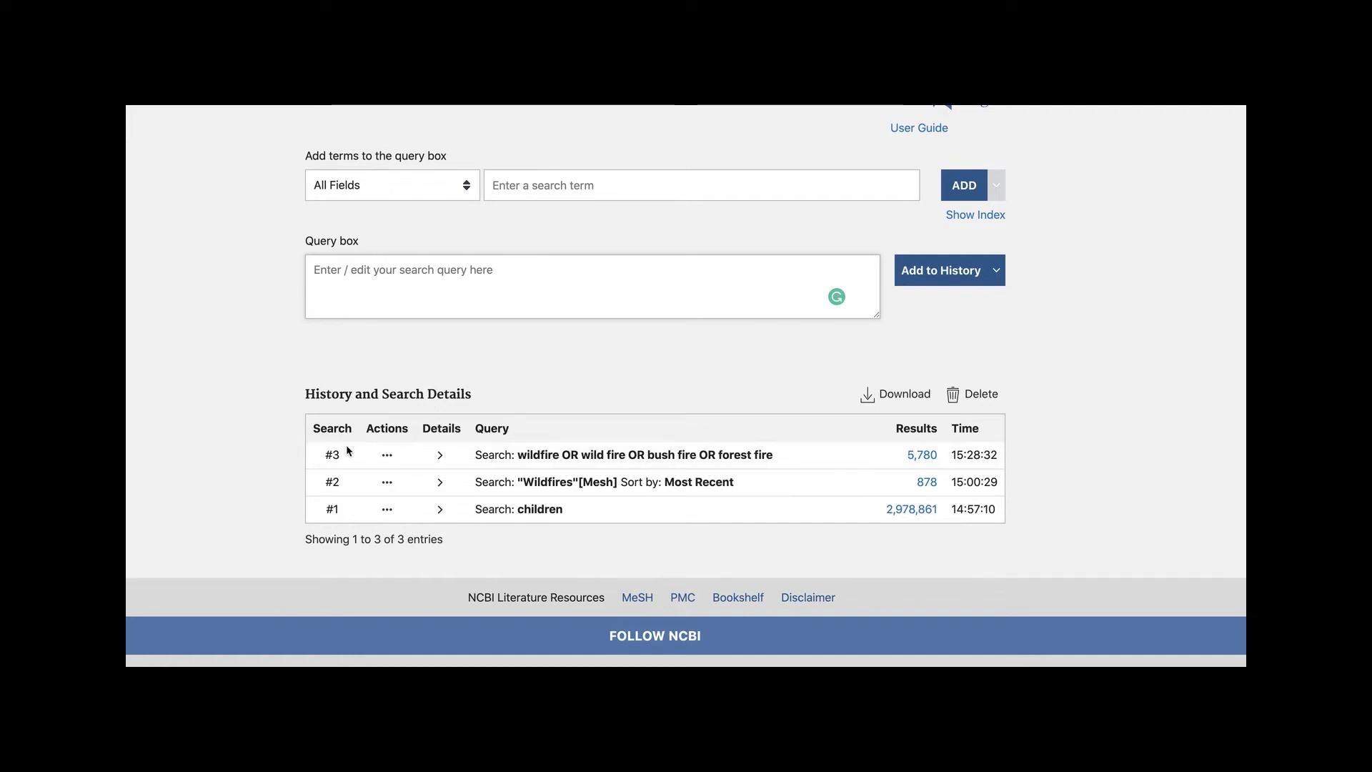
pyautogui.click(386, 456)
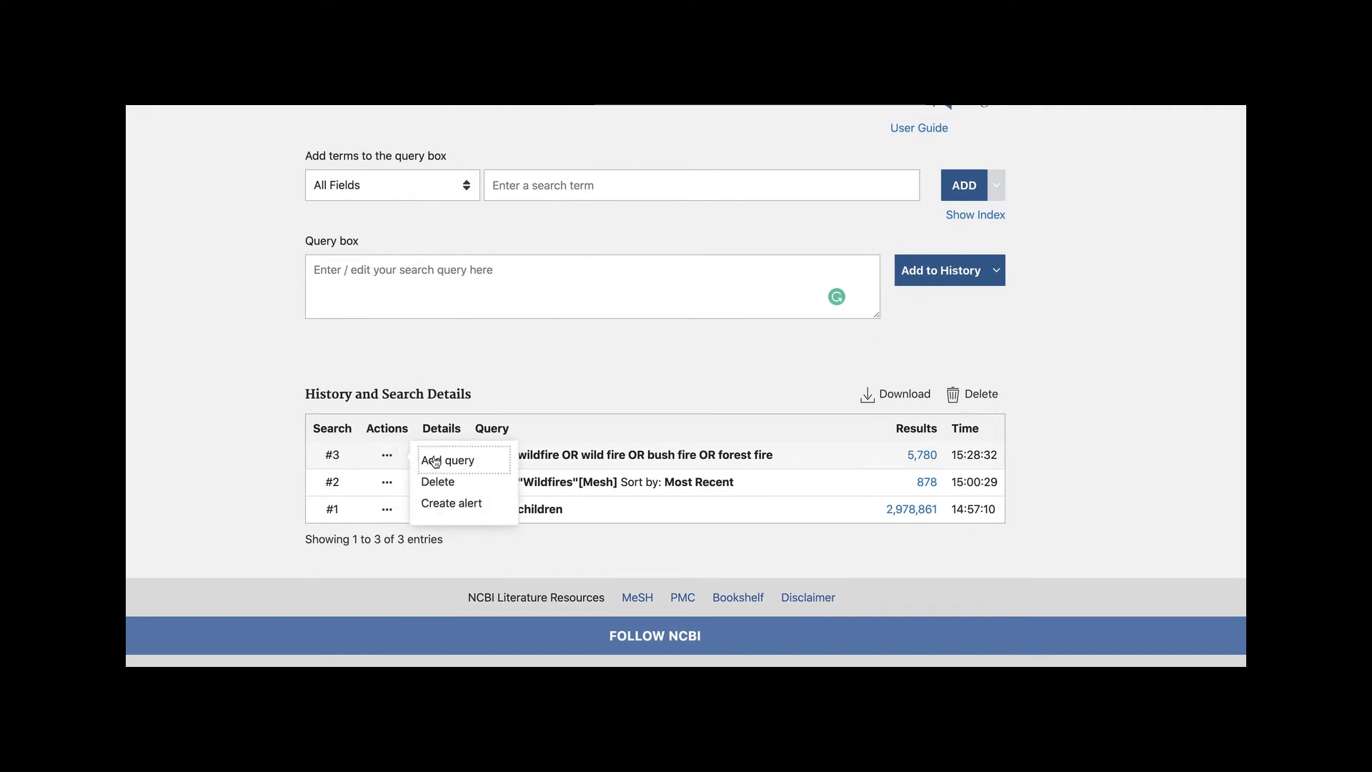
pyautogui.click(435, 462)
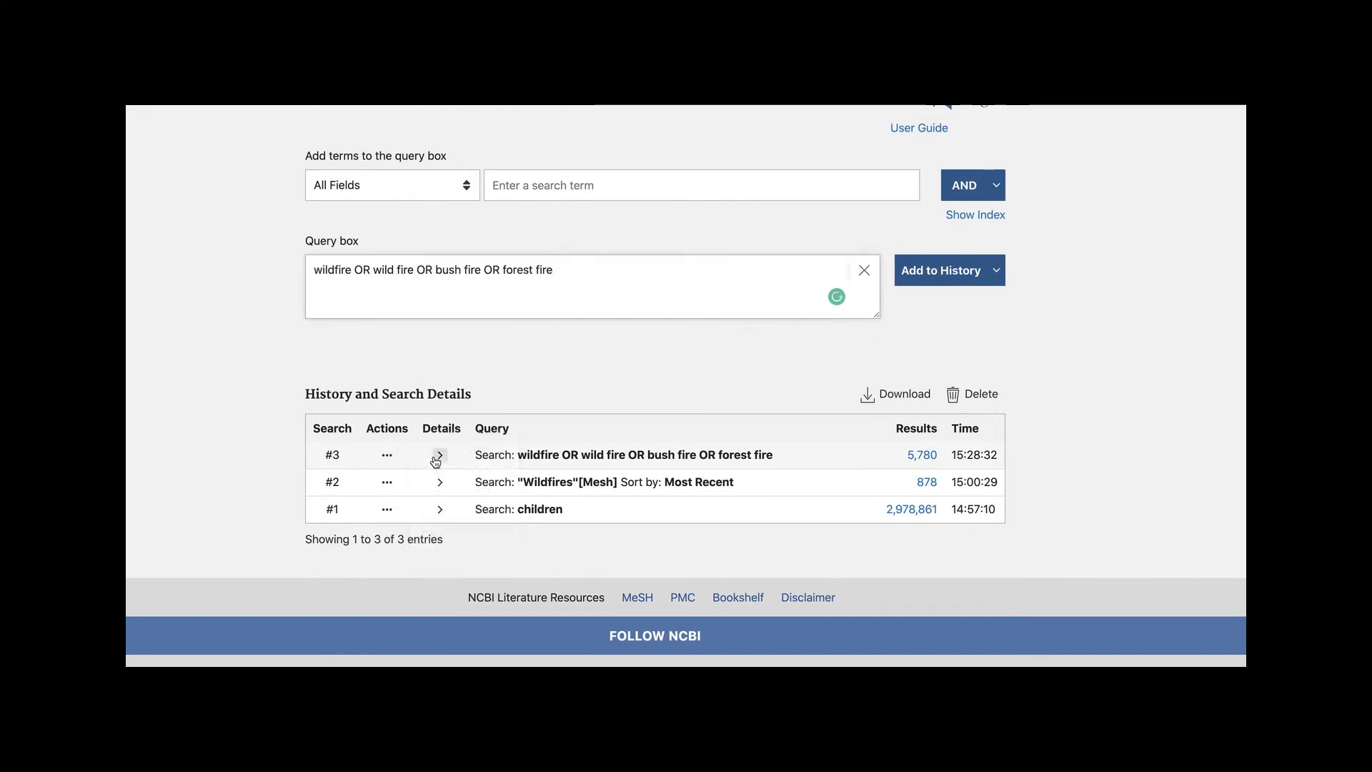
pyautogui.click(388, 483)
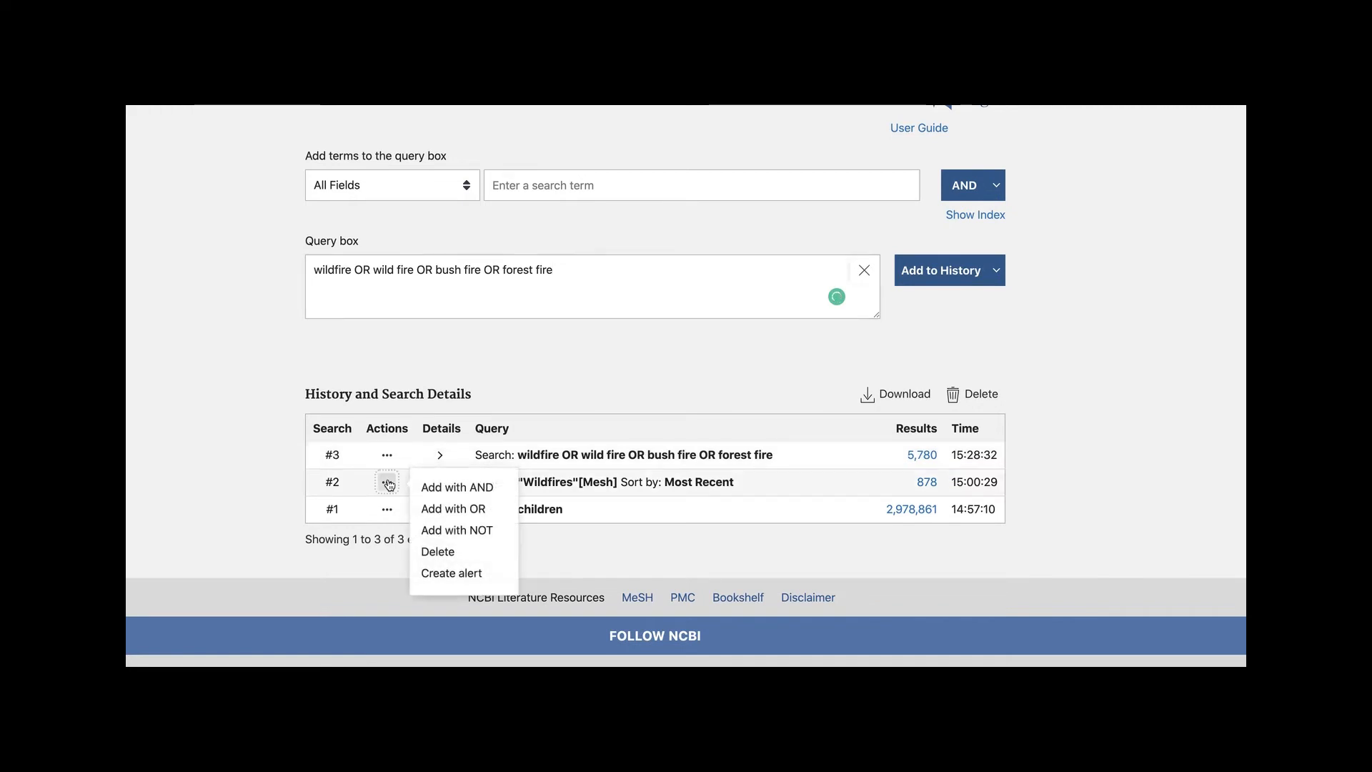
pyautogui.click(445, 509)
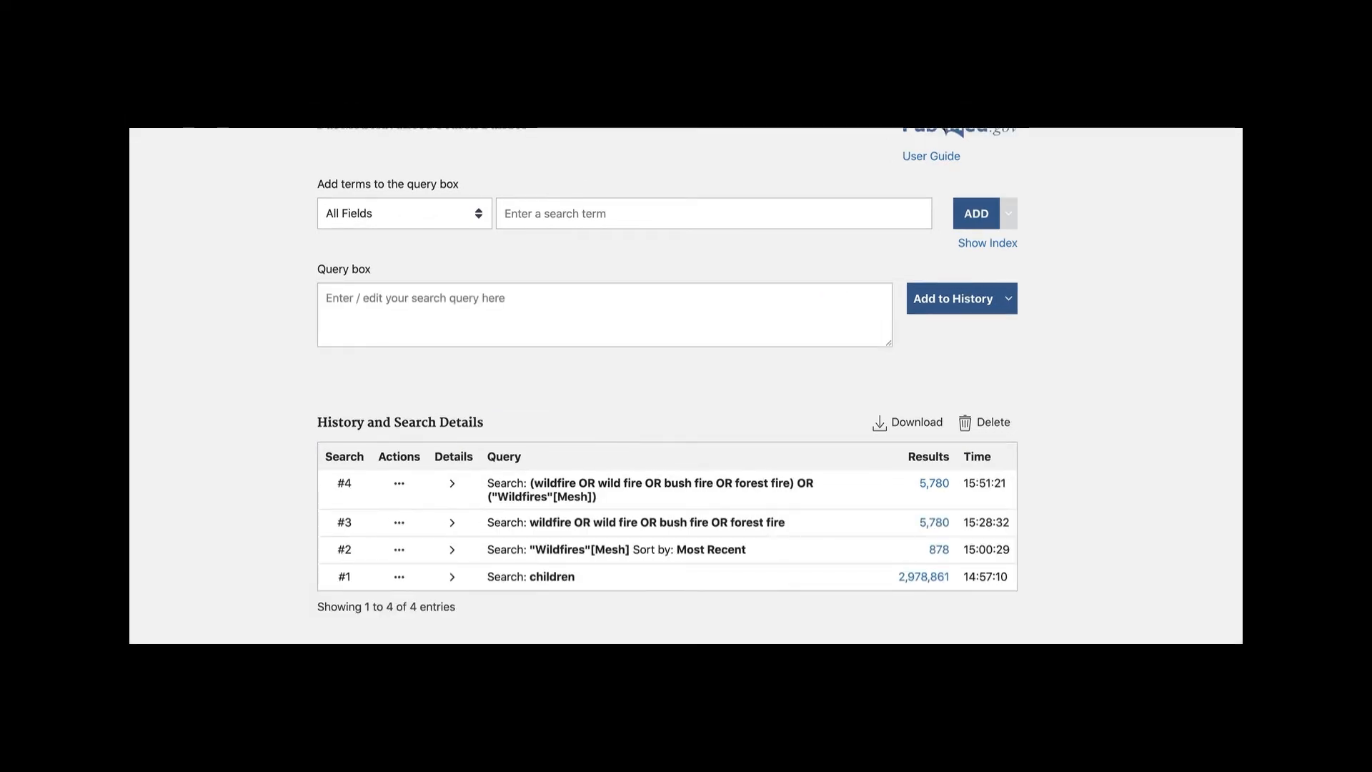
# Add a search for "smoke" to the history and expand its details to review the term translations
pyautogui.click(439, 299)
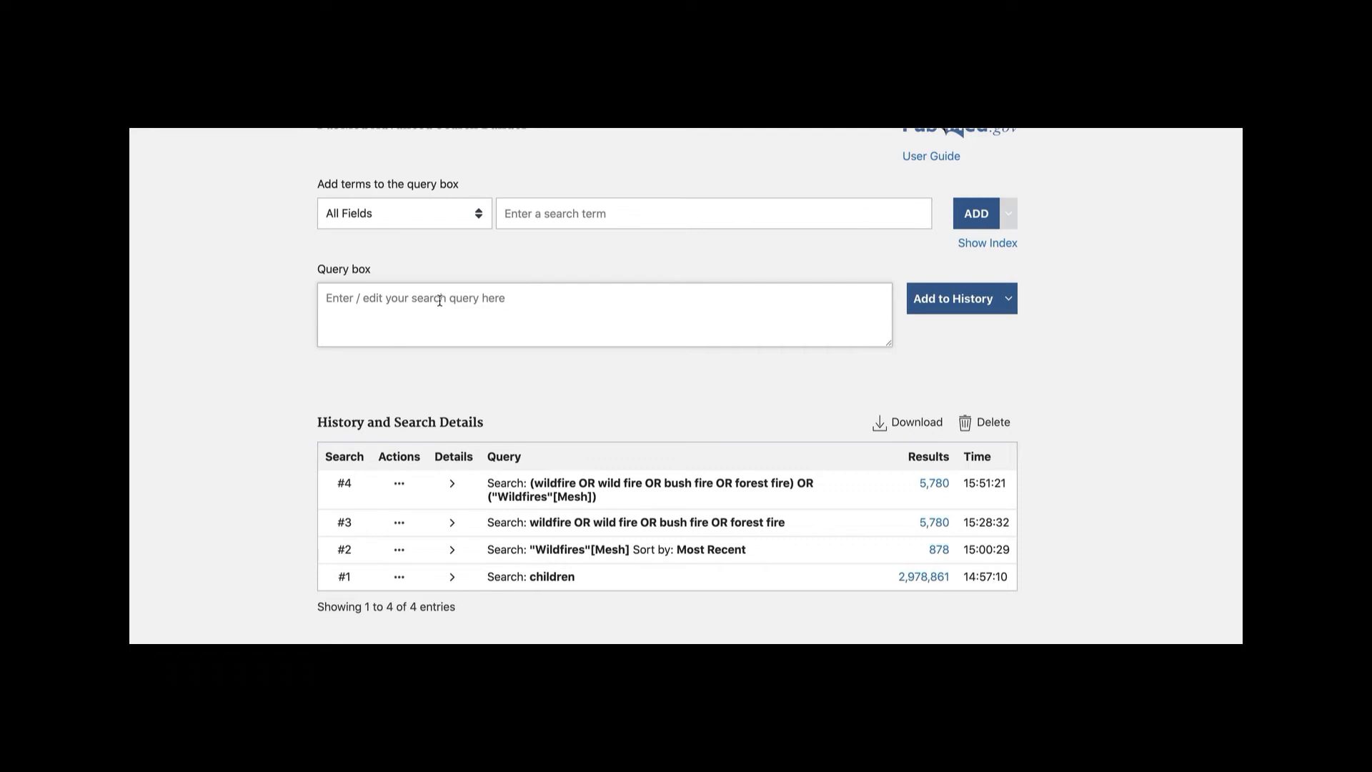
pyautogui.click(440, 300)
pyautogui.write('smoke')
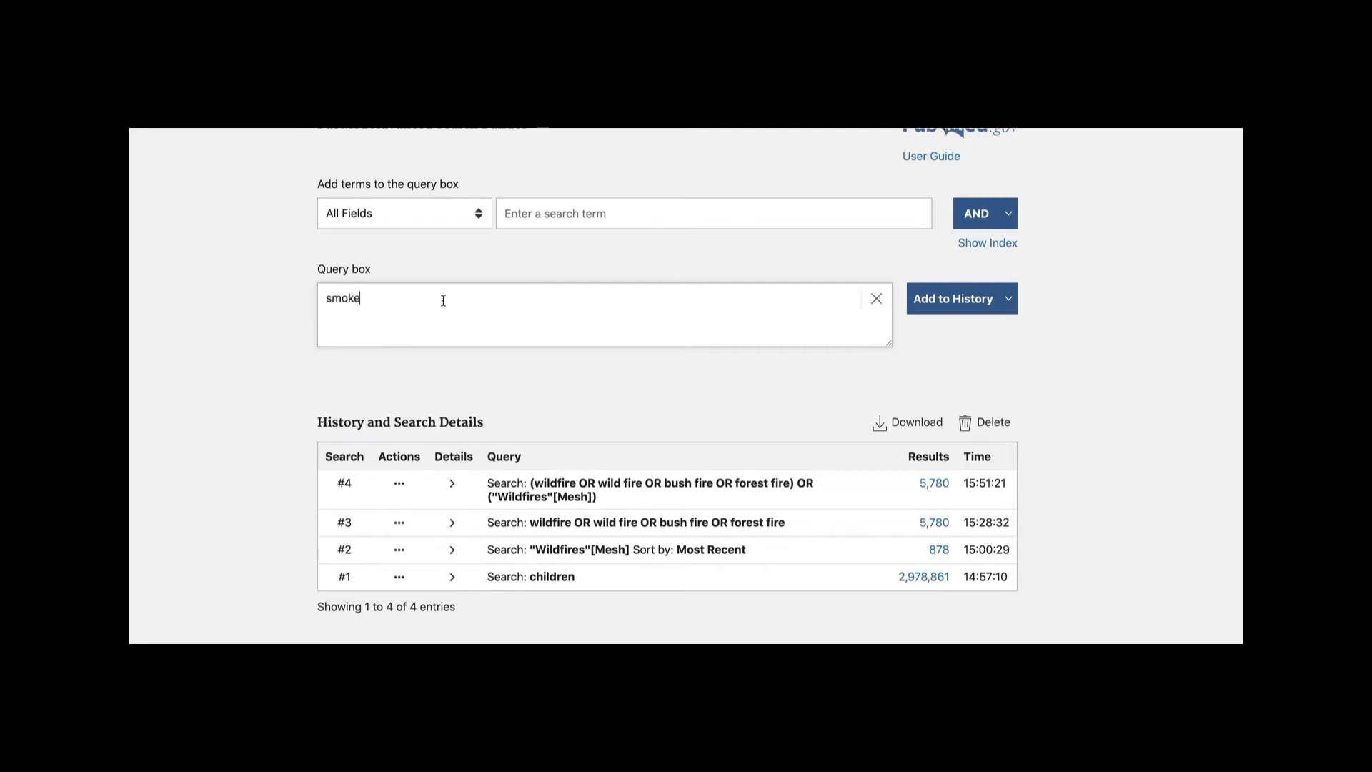
pyautogui.click(932, 300)
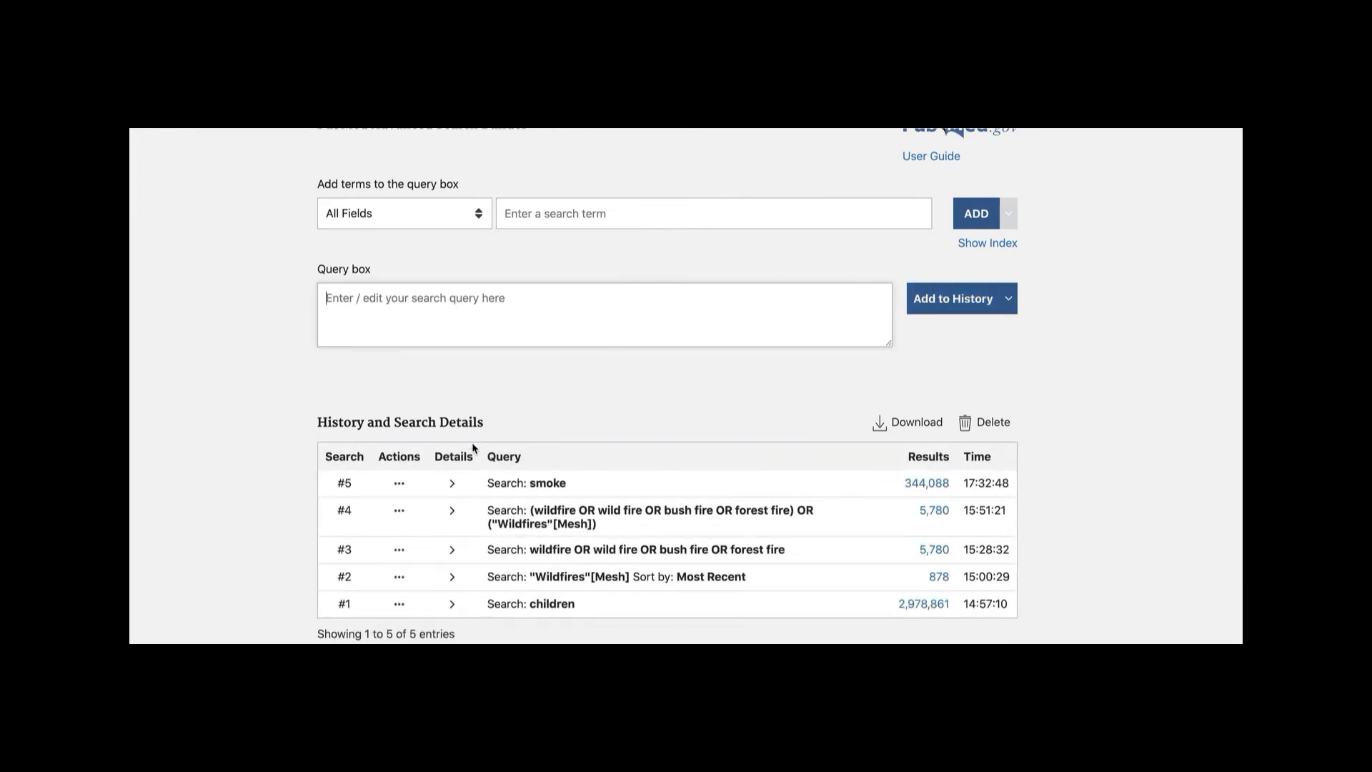
pyautogui.click(450, 484)
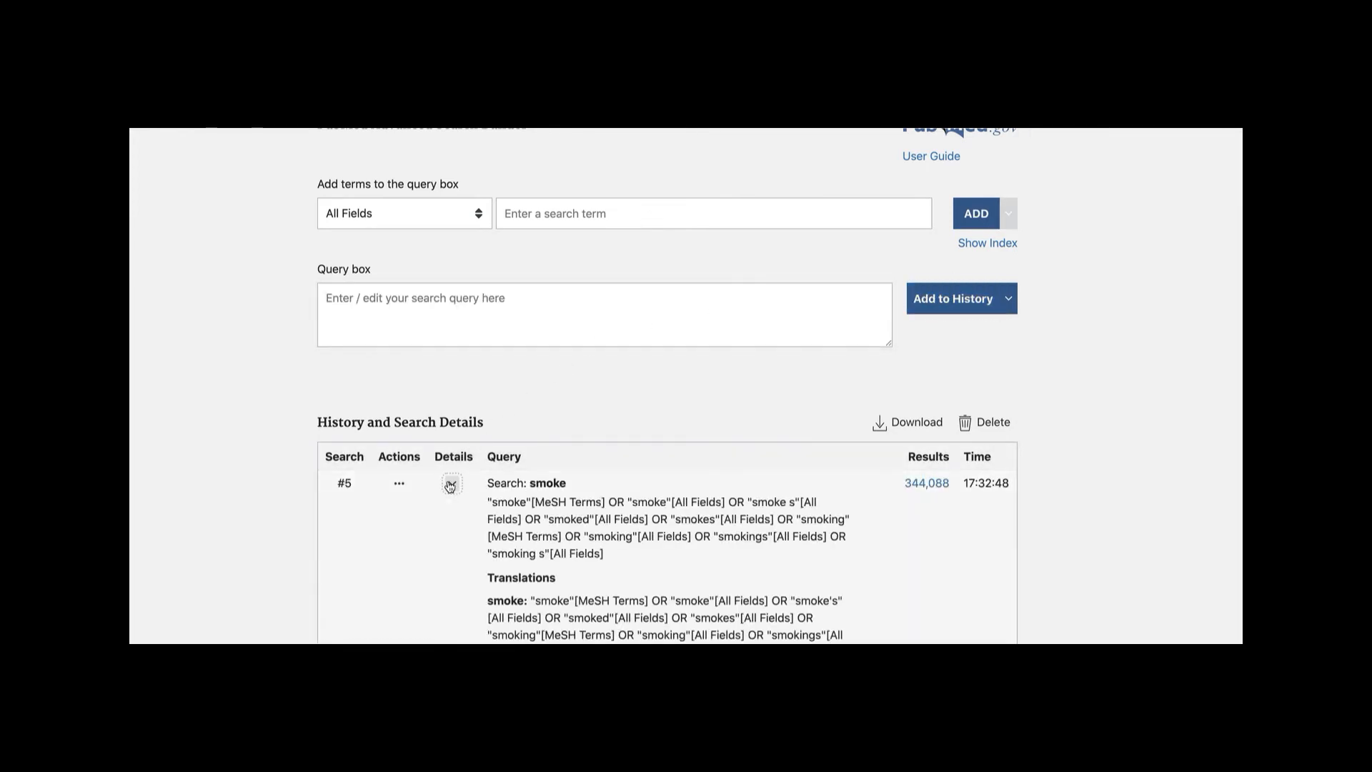
pyautogui.scroll(-2, 448, 533)
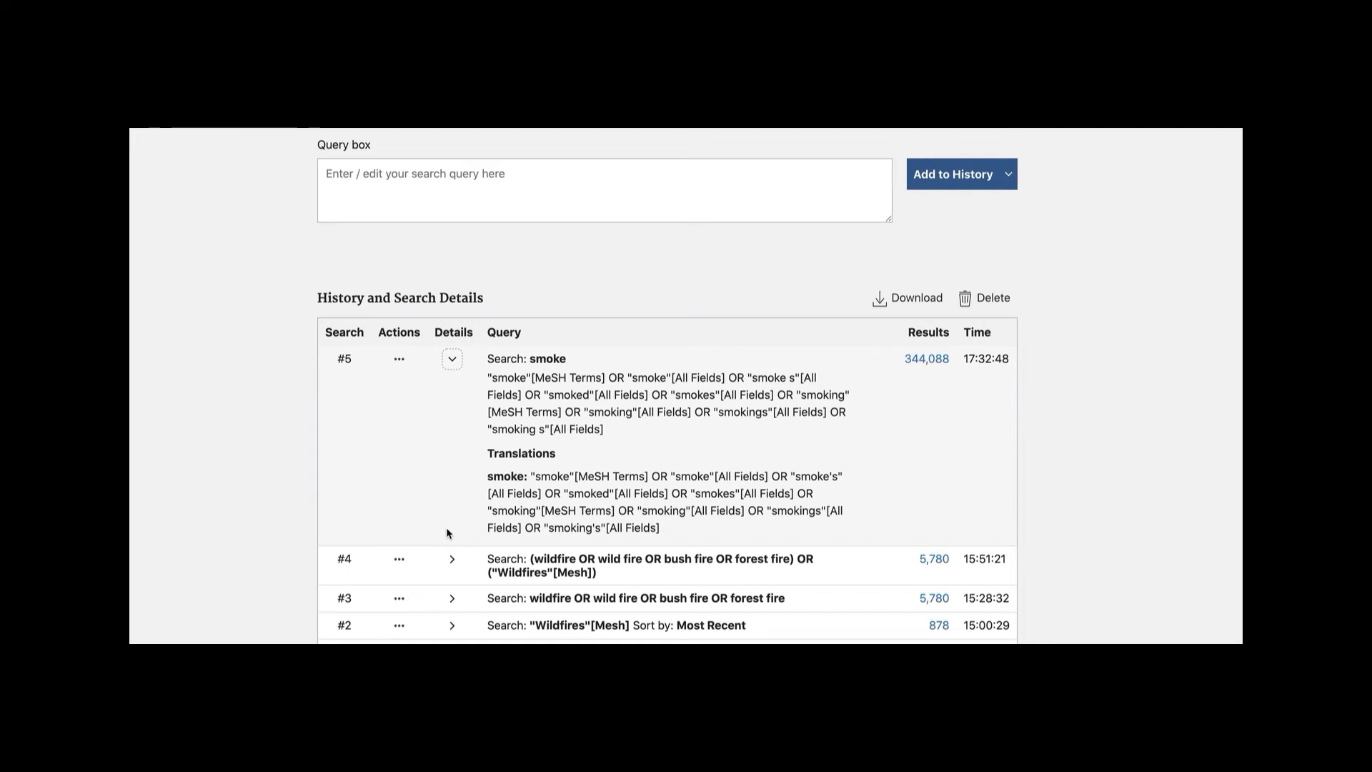
# Search the MeSH database for "asthma" and open the Asthma heading
pyautogui.scroll(-2, 447, 533)
pyautogui.scroll(-1, 447, 533)
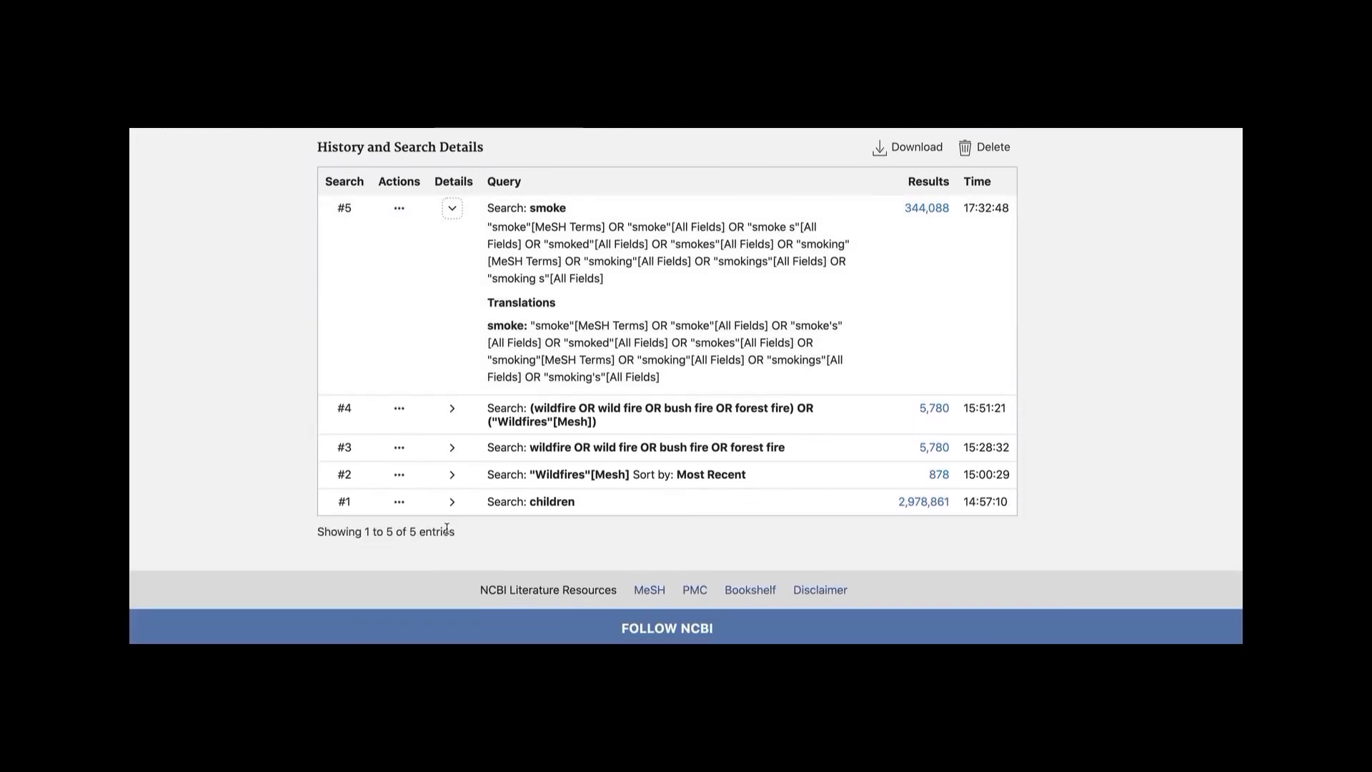
pyautogui.click(650, 589)
pyautogui.click(514, 234)
pyautogui.write('asthma')
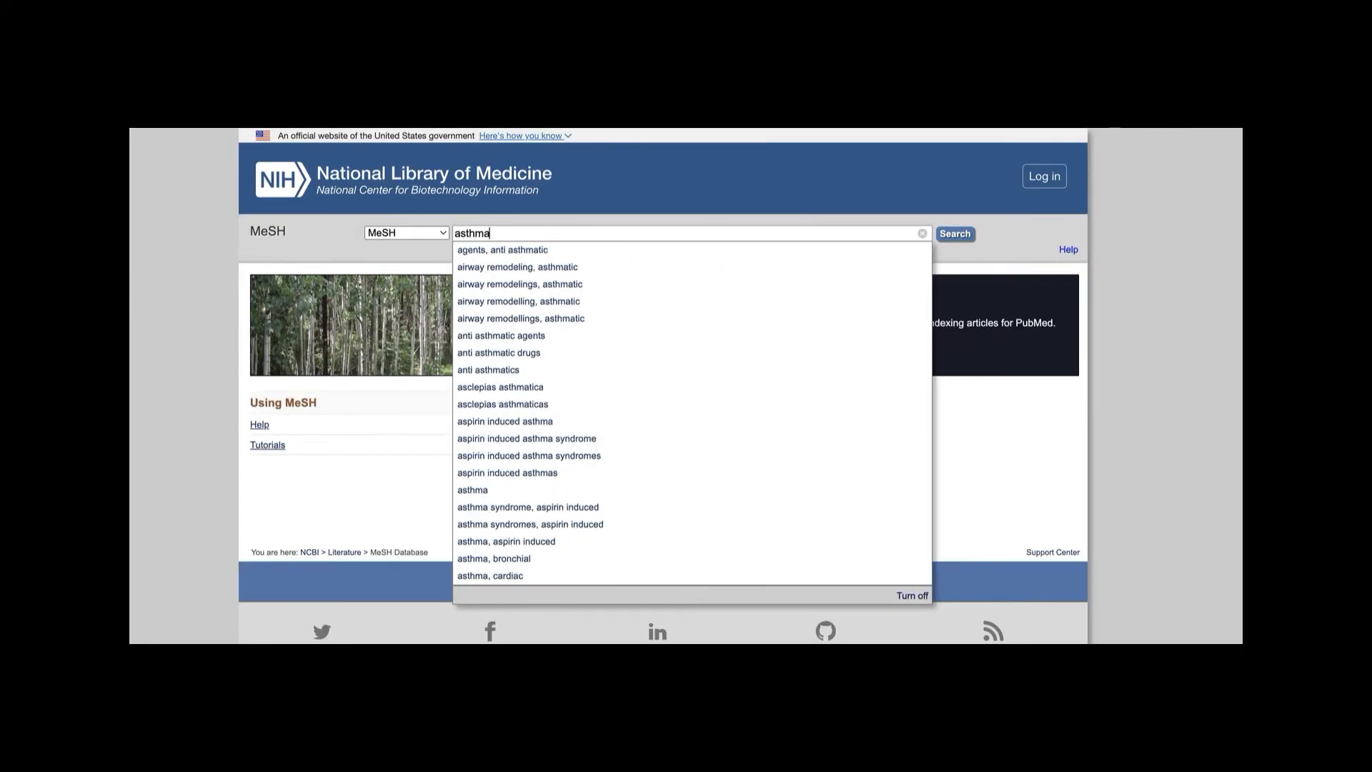
pyautogui.press('Return')
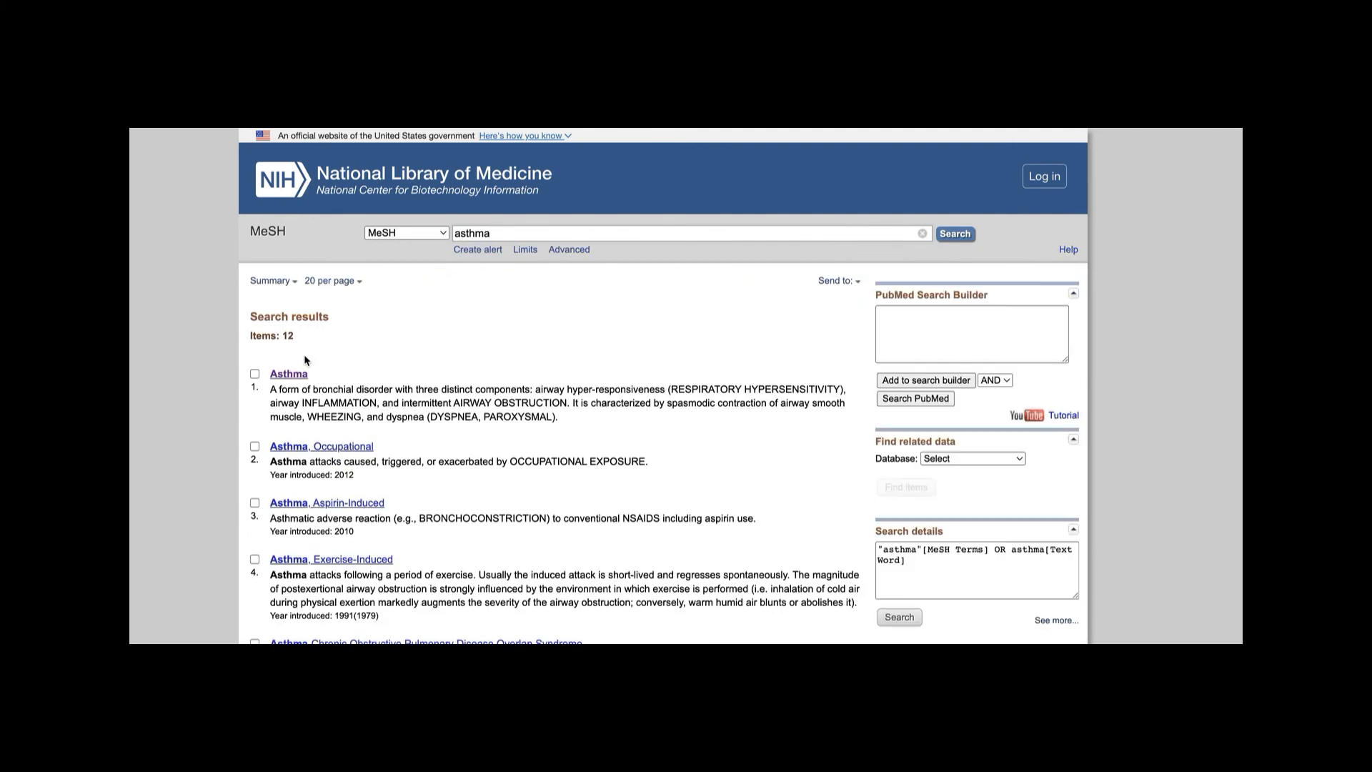
pyautogui.click(289, 374)
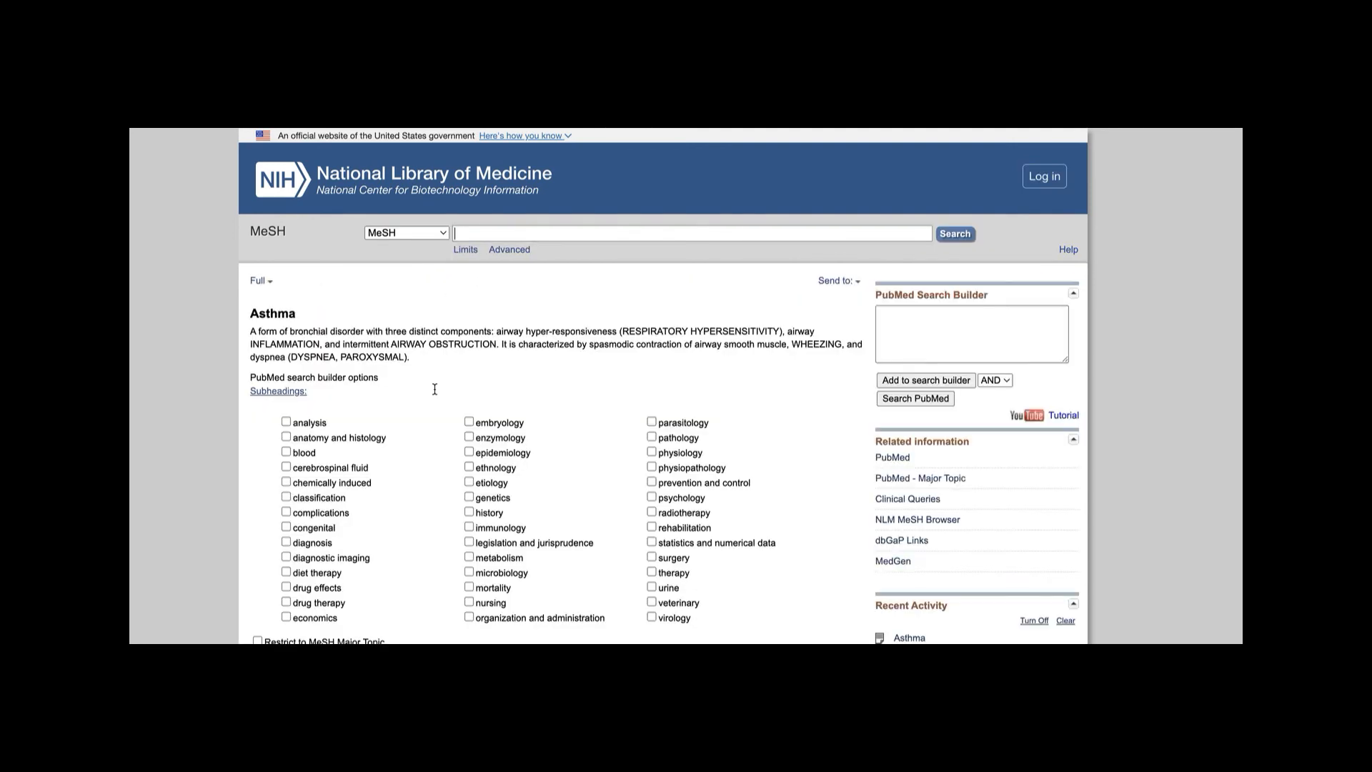
# Review the Asthma heading's entry terms and hierarchy, then add the heading to the search builder and search PubMed with it
pyautogui.scroll(-6, 435, 388)
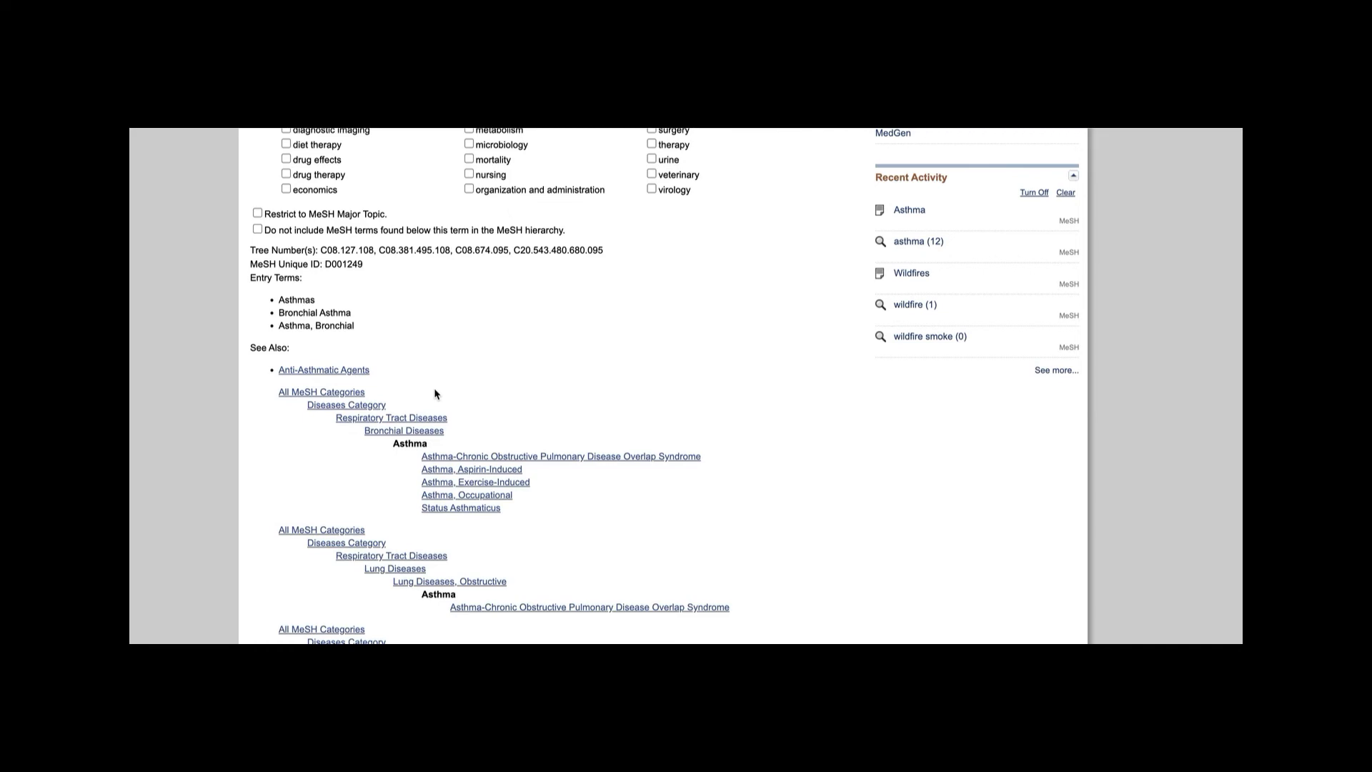
pyautogui.scroll(5, 435, 387)
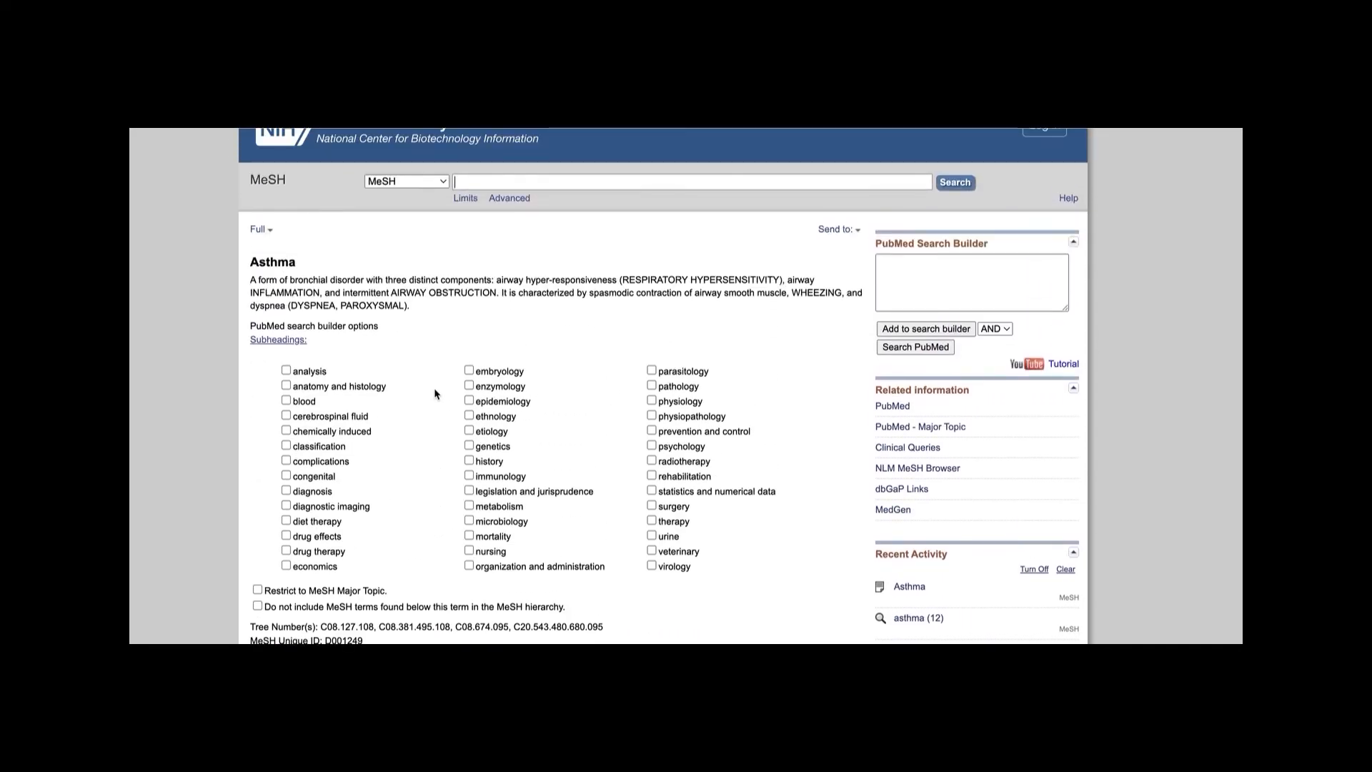
pyautogui.click(926, 328)
pyautogui.click(895, 348)
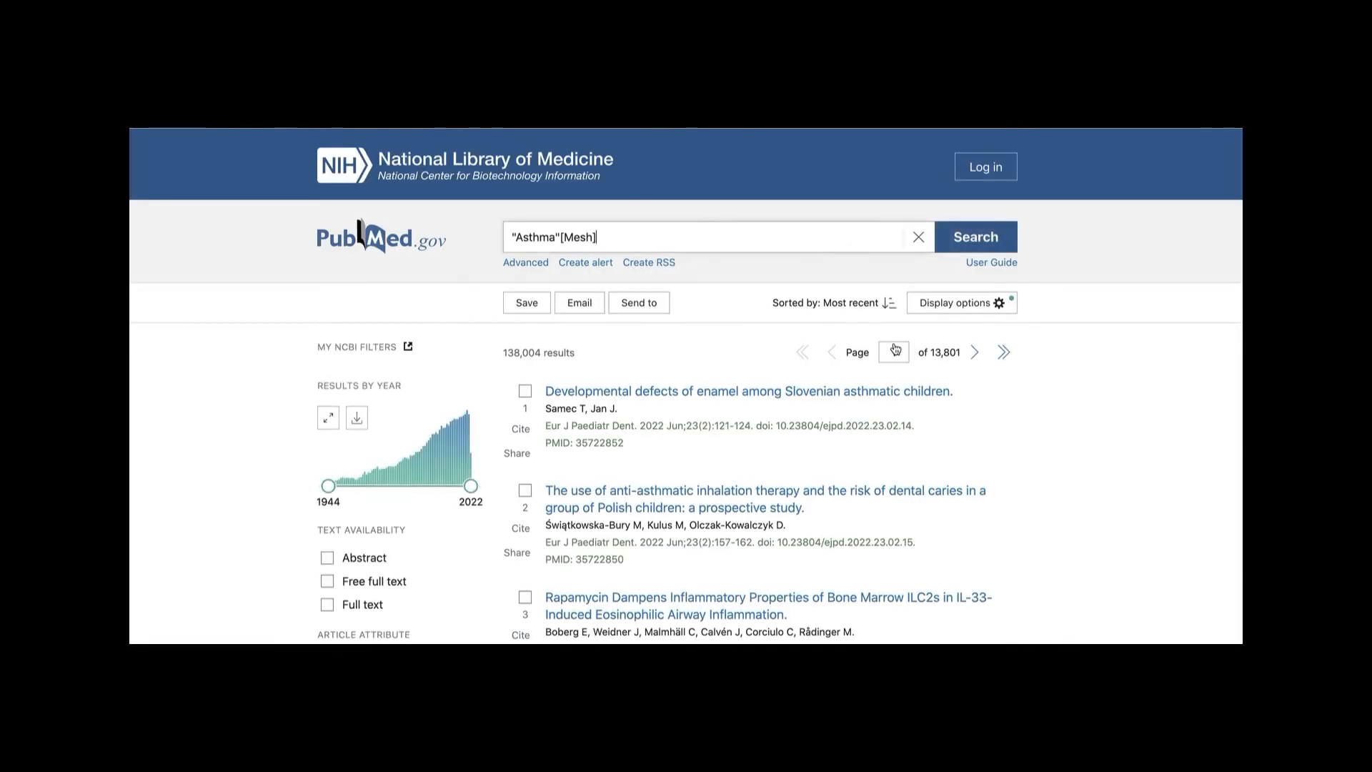
# Return to the advanced search and add a keyword search for "asthma" to the history
pyautogui.click(527, 264)
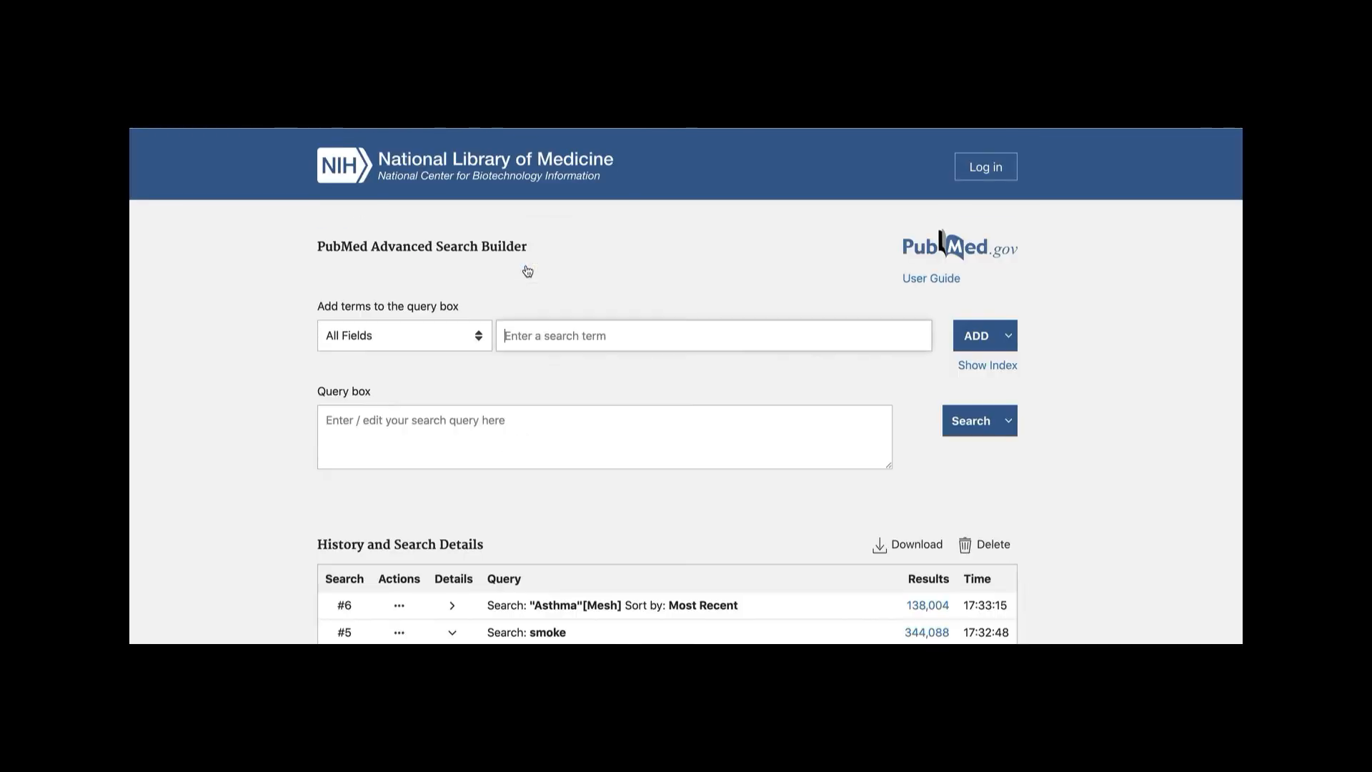
pyautogui.click(437, 422)
pyautogui.write('asthma')
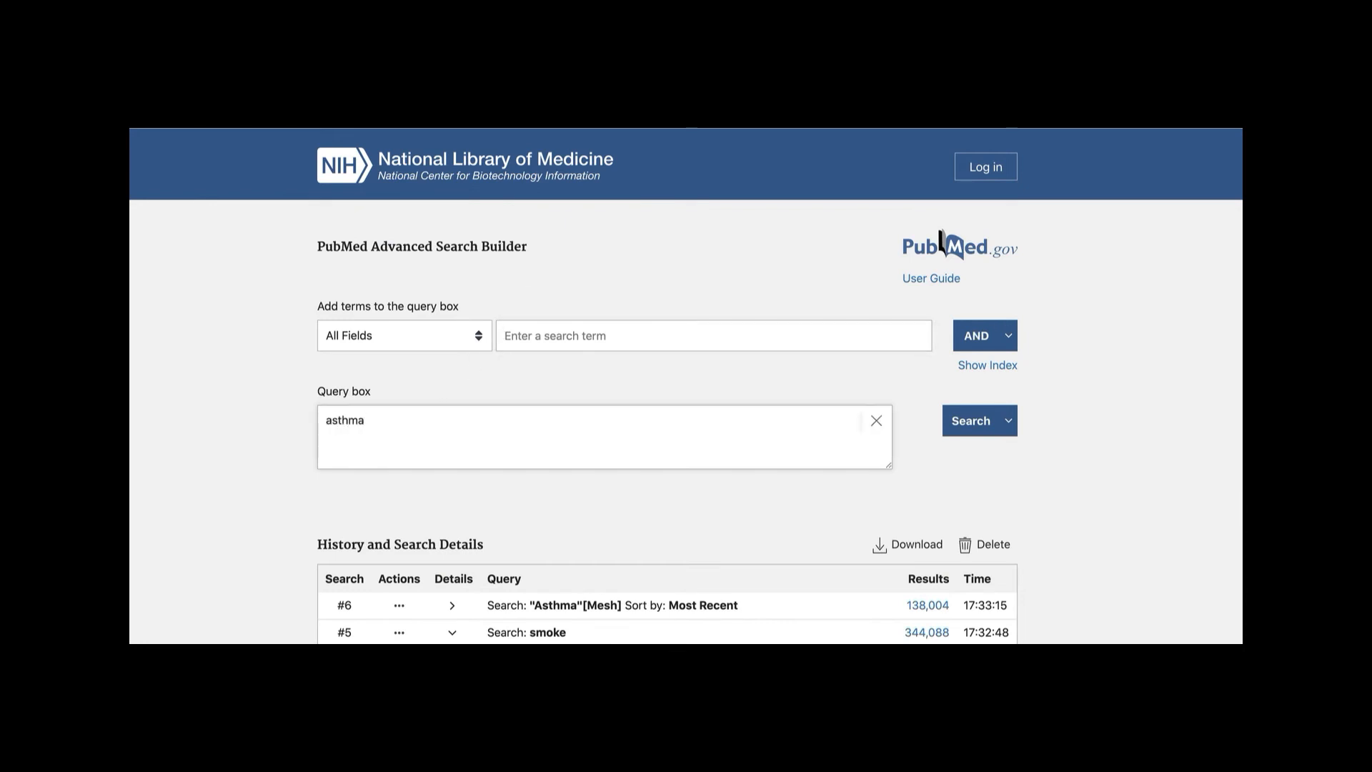
pyautogui.click(1008, 422)
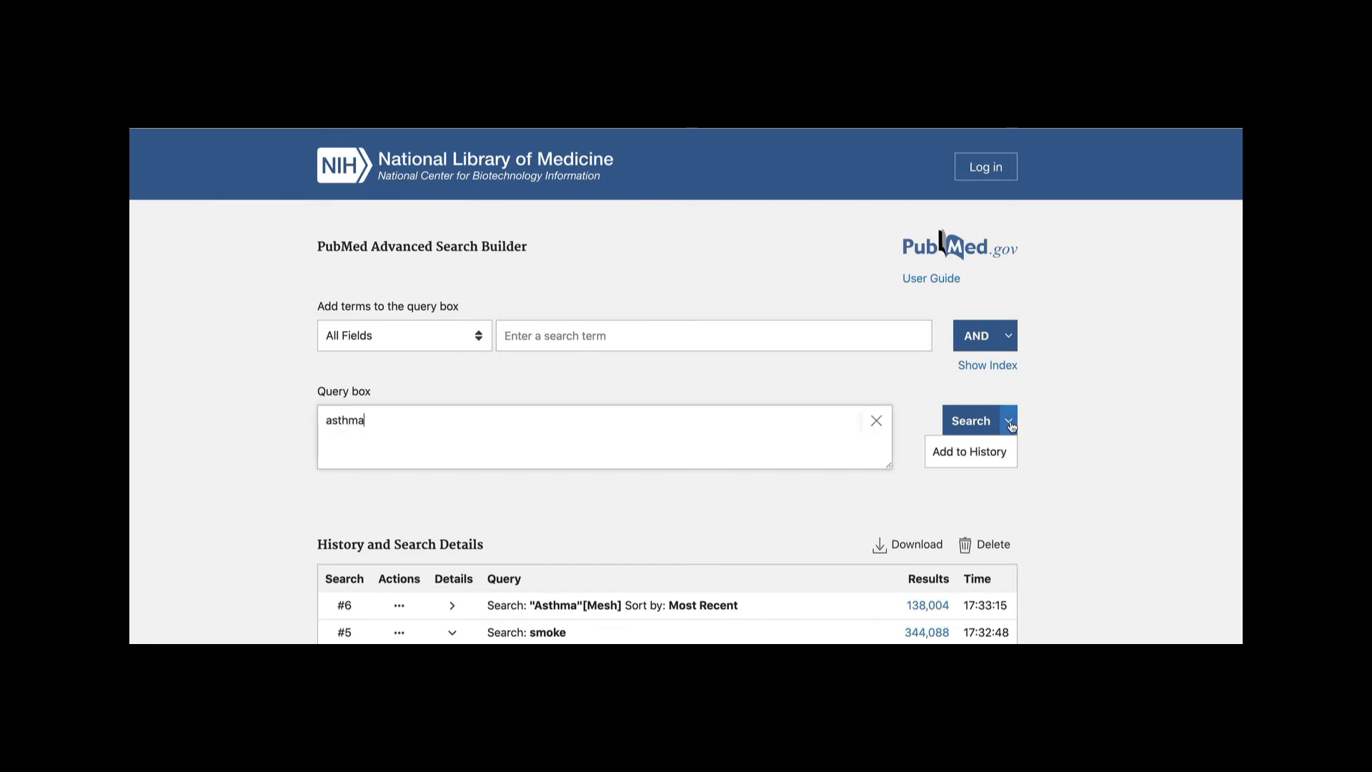
pyautogui.click(989, 453)
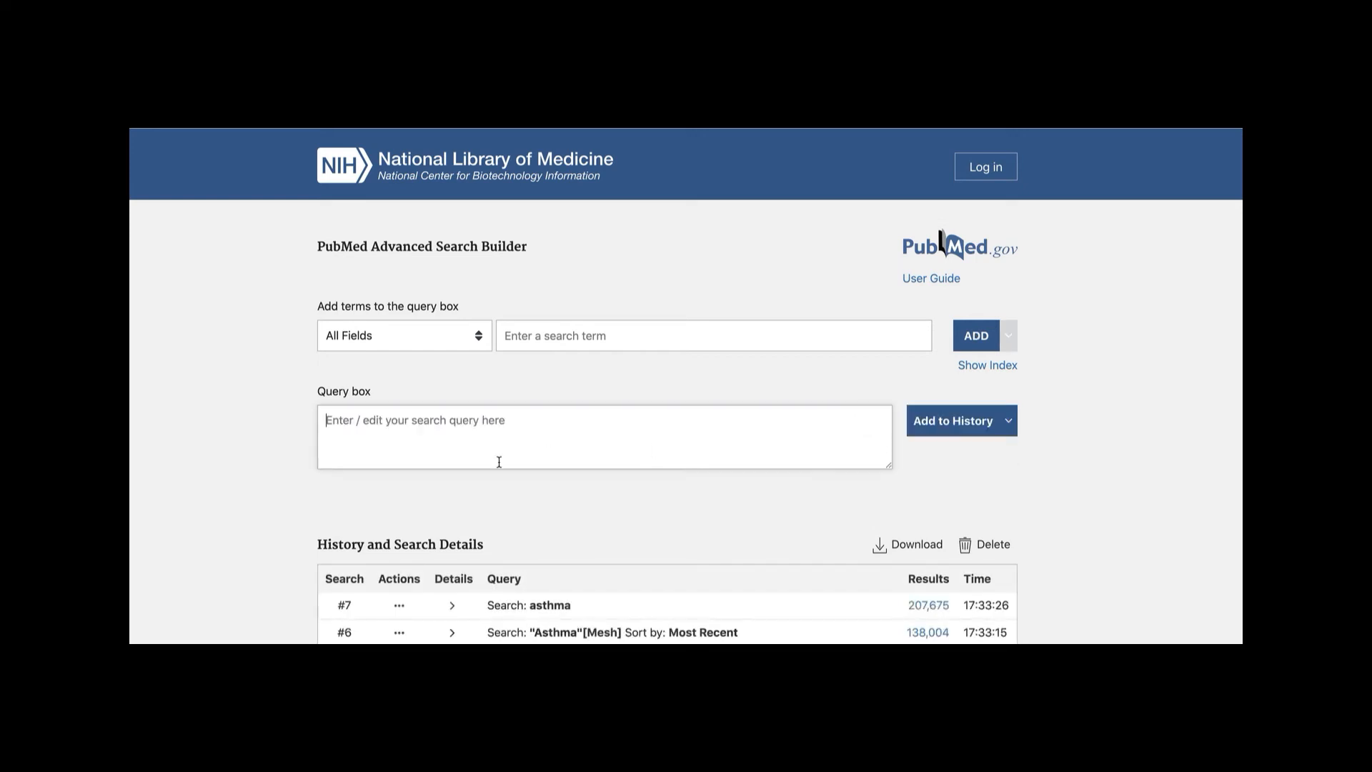
# Combine the "asthma" keyword search with the "Asthma"[Mesh] search using OR and add the combined query to the history
pyautogui.scroll(-1, 474, 514)
pyautogui.click(399, 517)
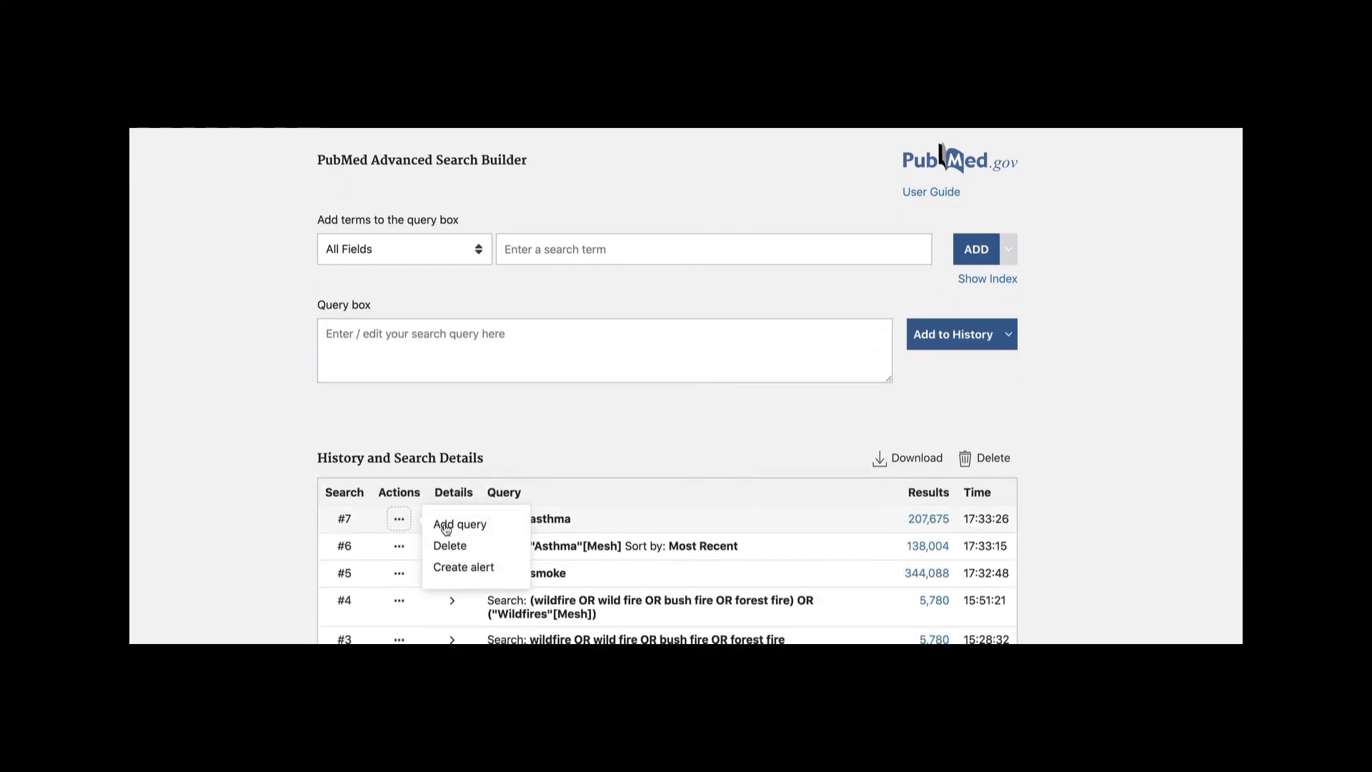
pyautogui.click(456, 525)
pyautogui.click(399, 545)
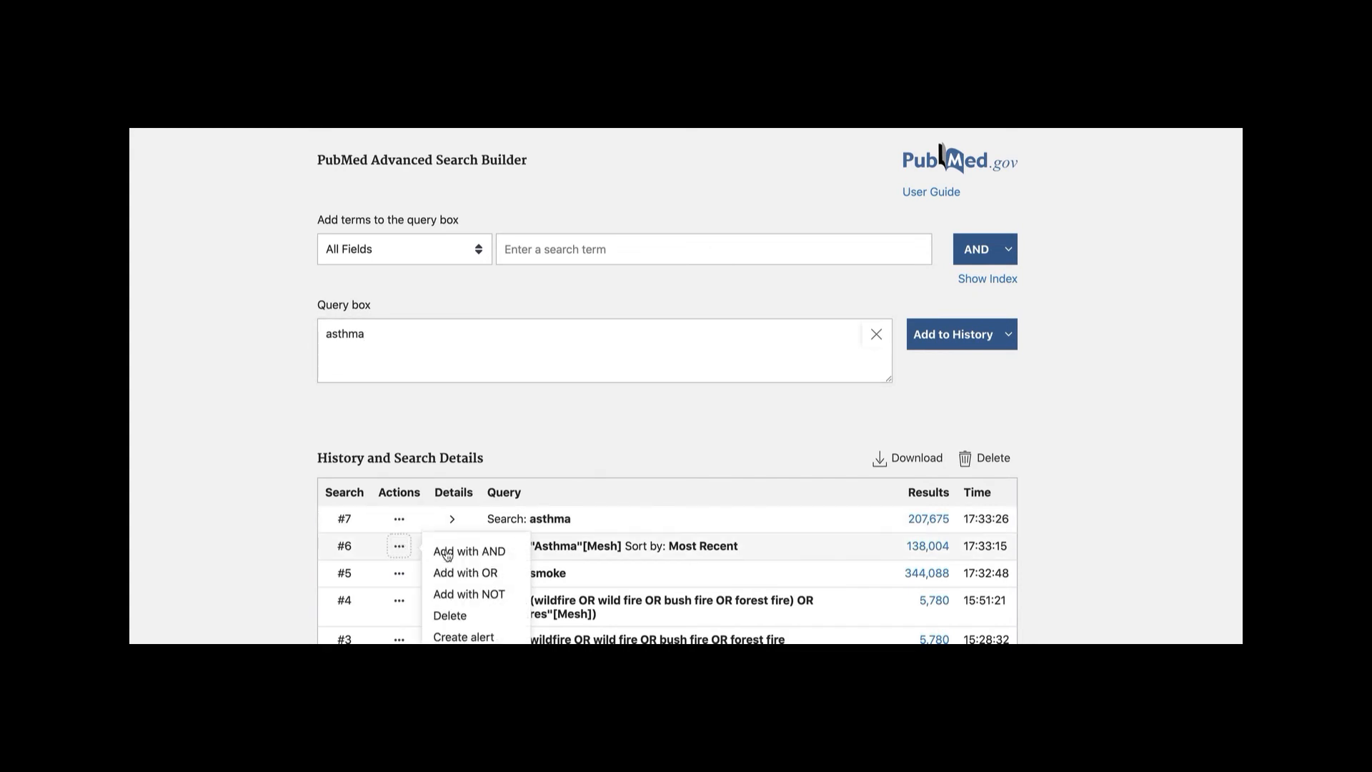
pyautogui.click(475, 574)
pyautogui.click(973, 333)
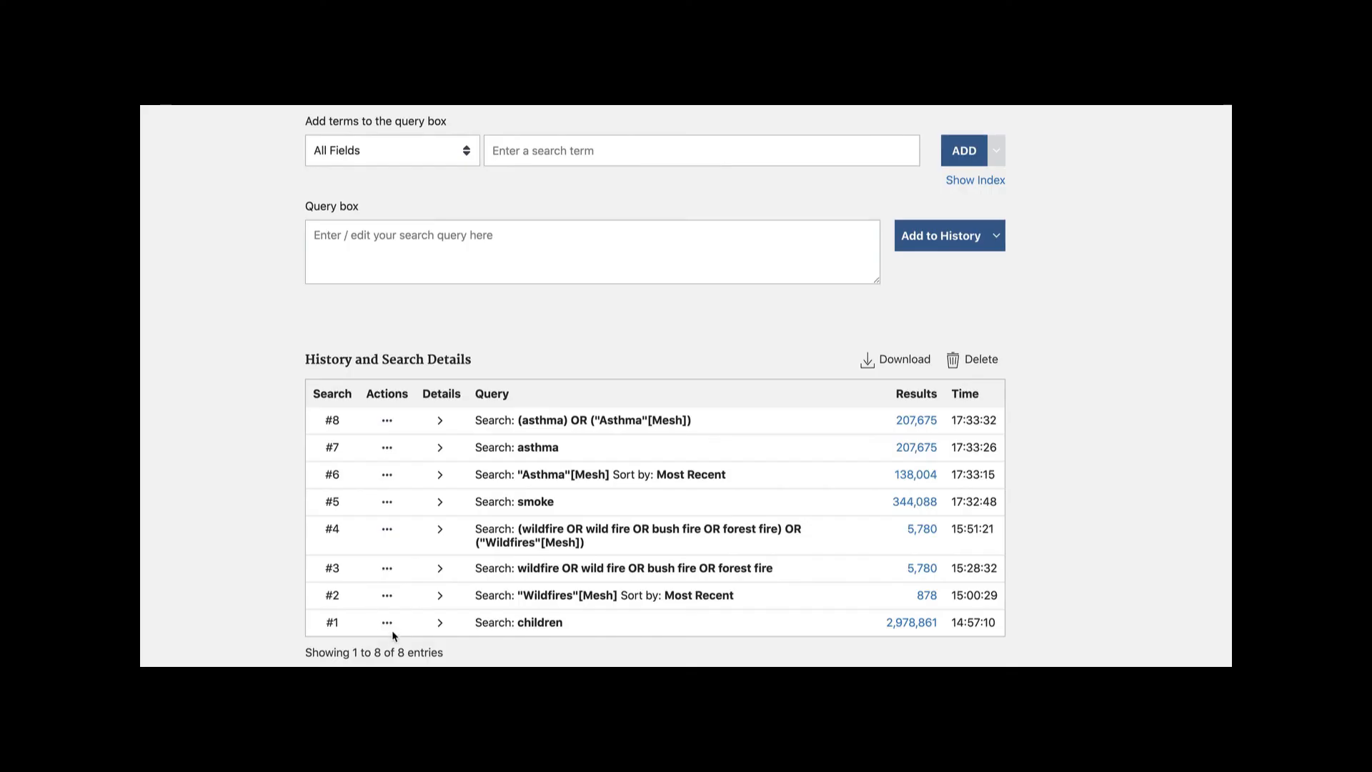
# Combine the children search, the combined wildfire search, the smoke search and the combined asthma search with AND, and run the resulting query
pyautogui.click(388, 625)
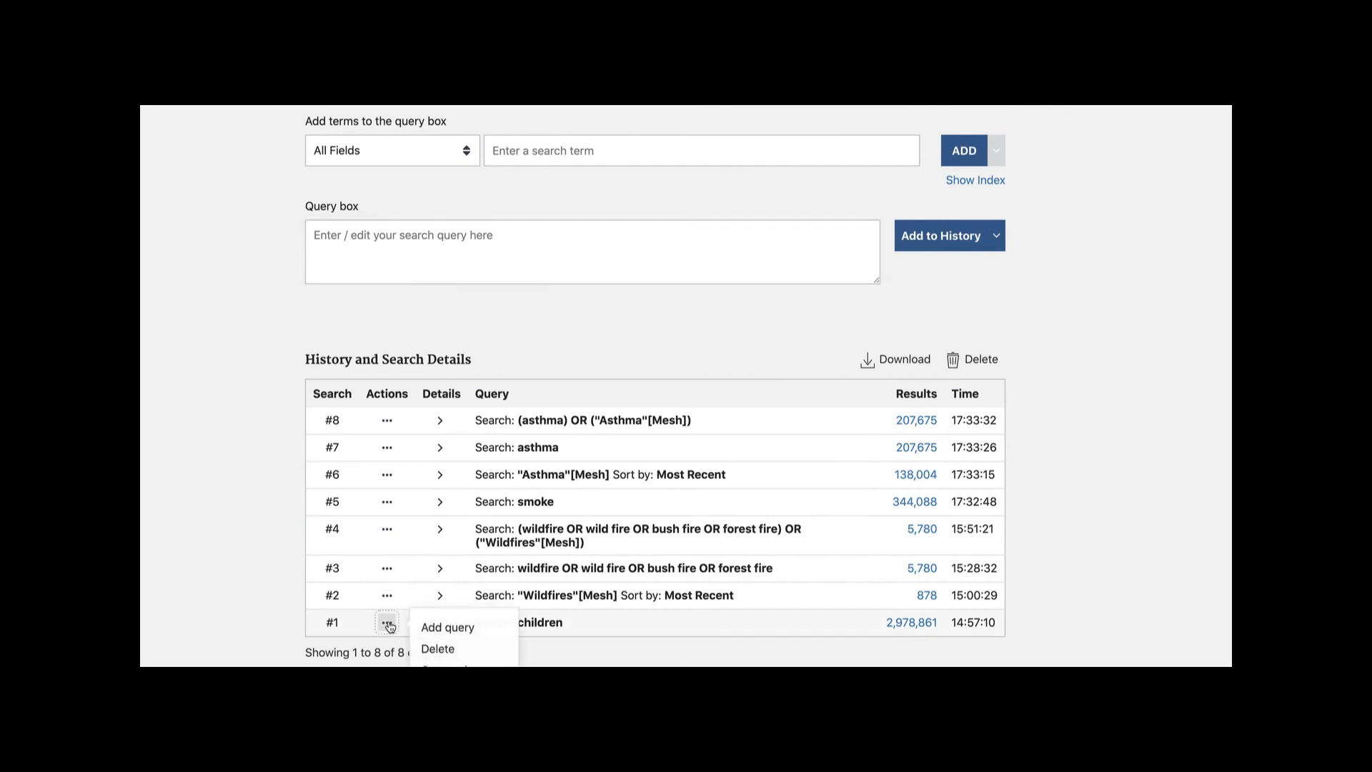
pyautogui.click(448, 628)
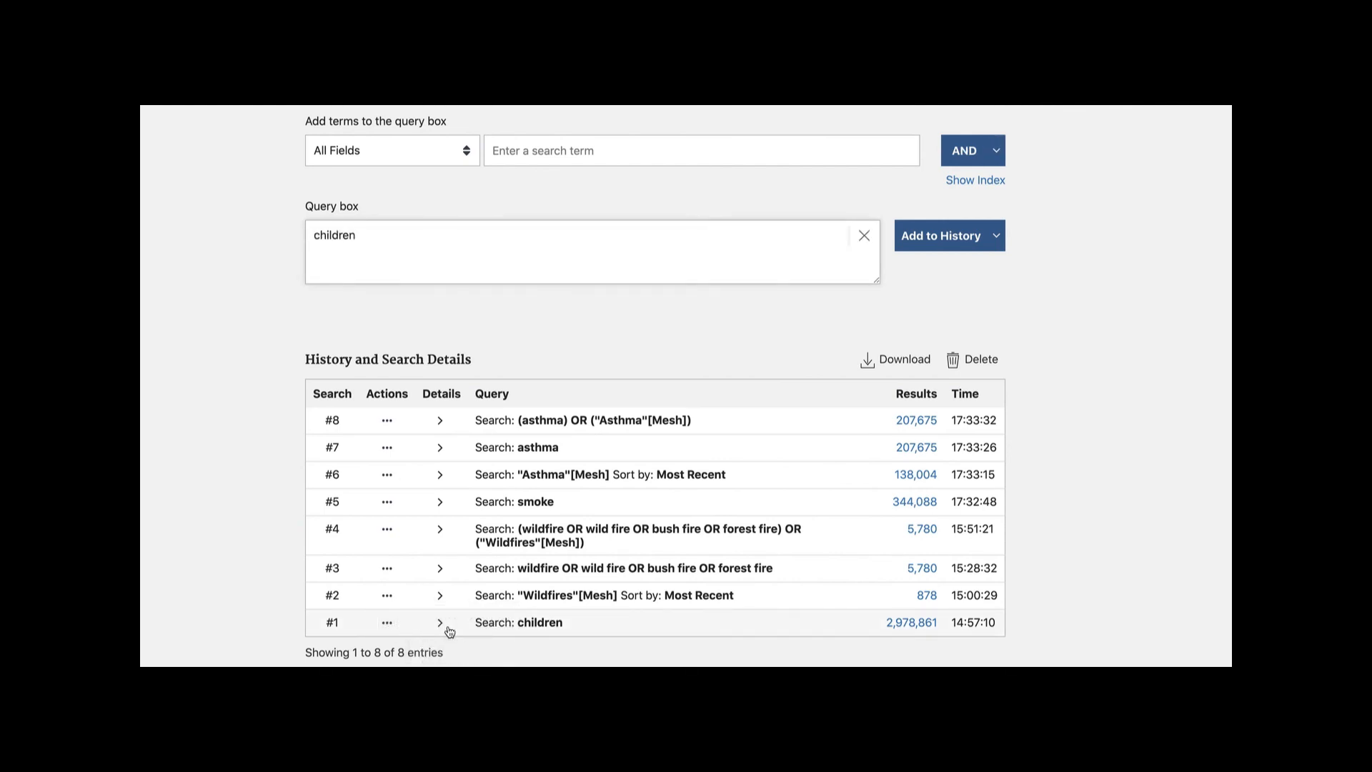
pyautogui.click(387, 529)
pyautogui.click(448, 529)
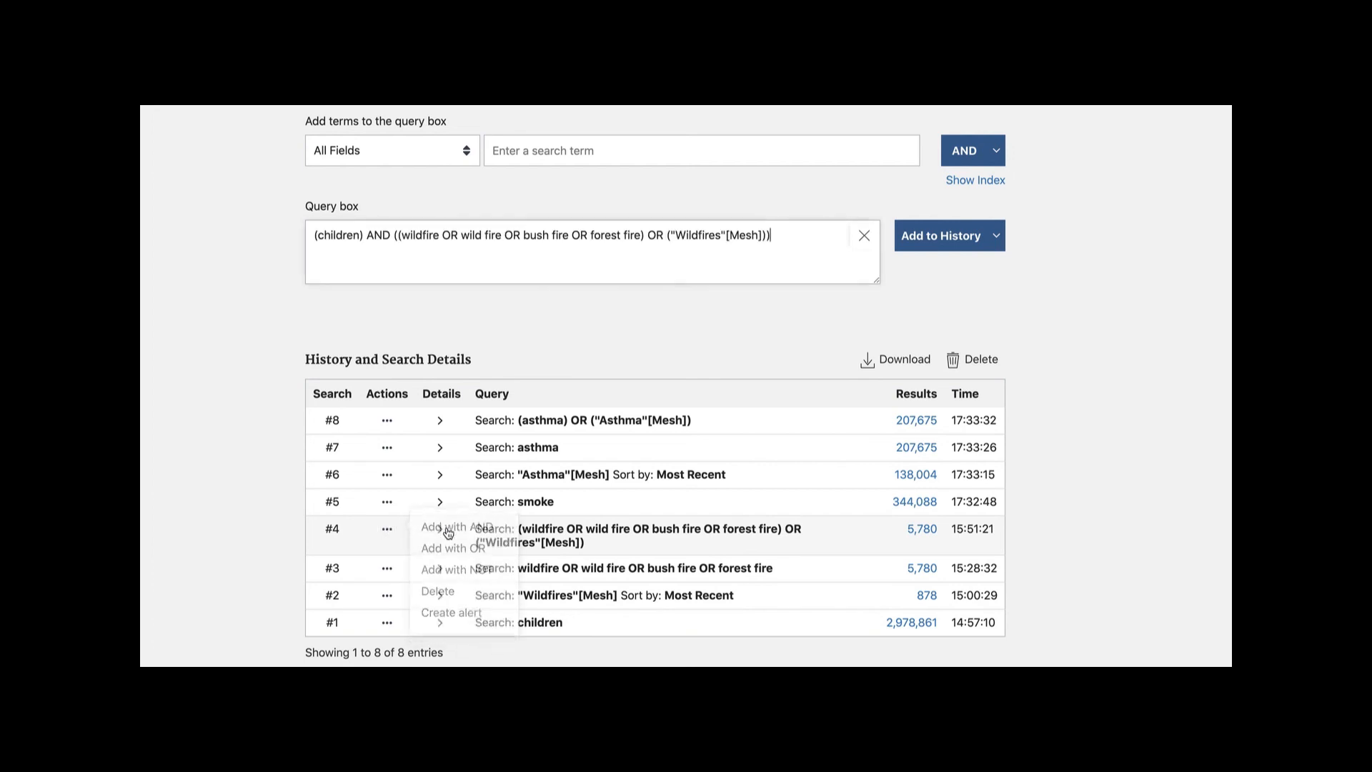
pyautogui.click(388, 504)
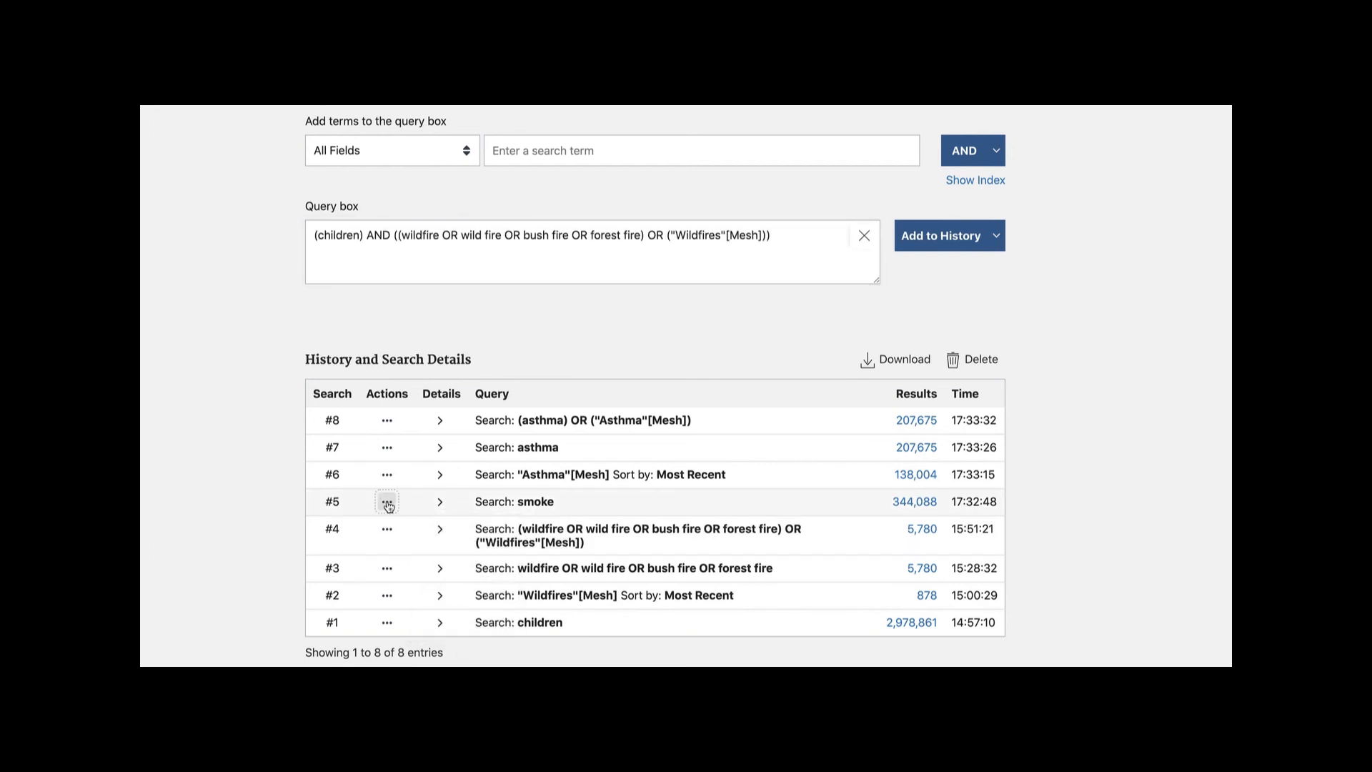
pyautogui.click(434, 508)
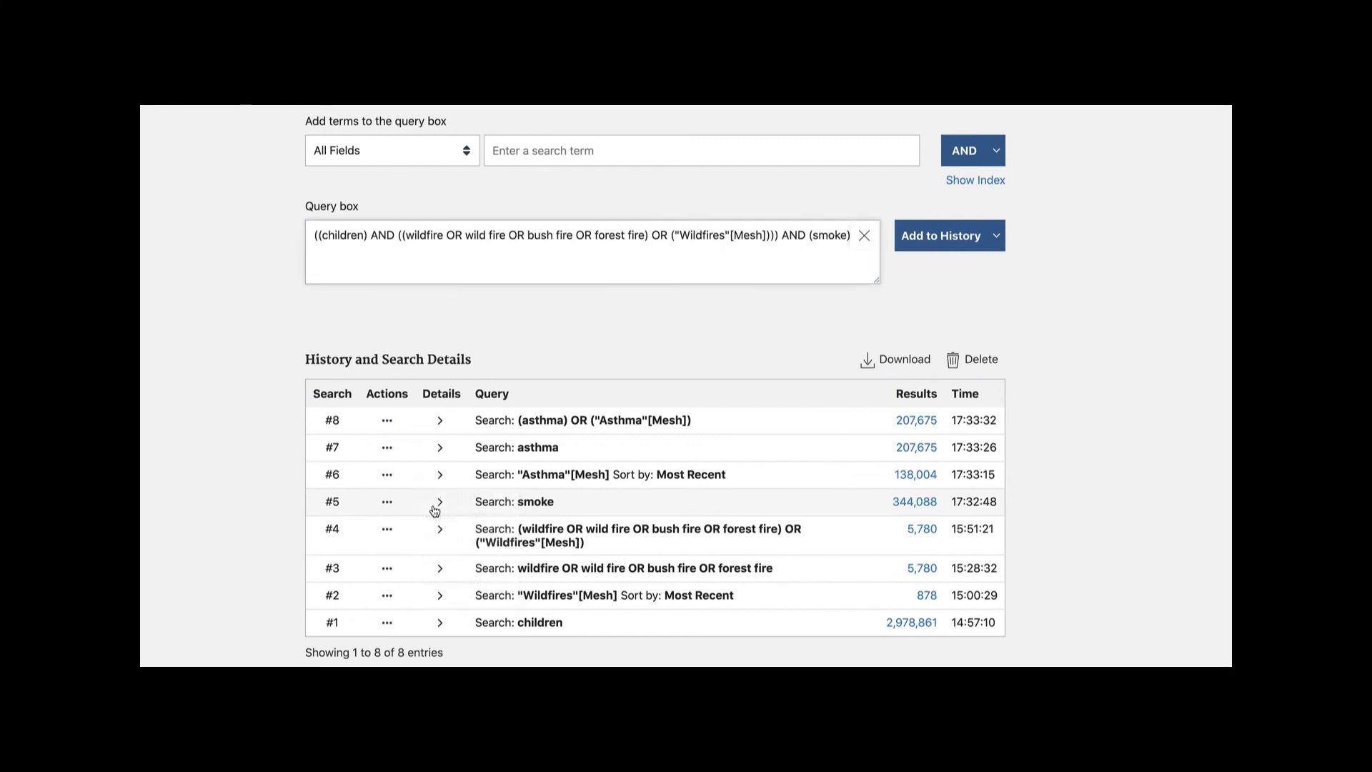
pyautogui.click(386, 421)
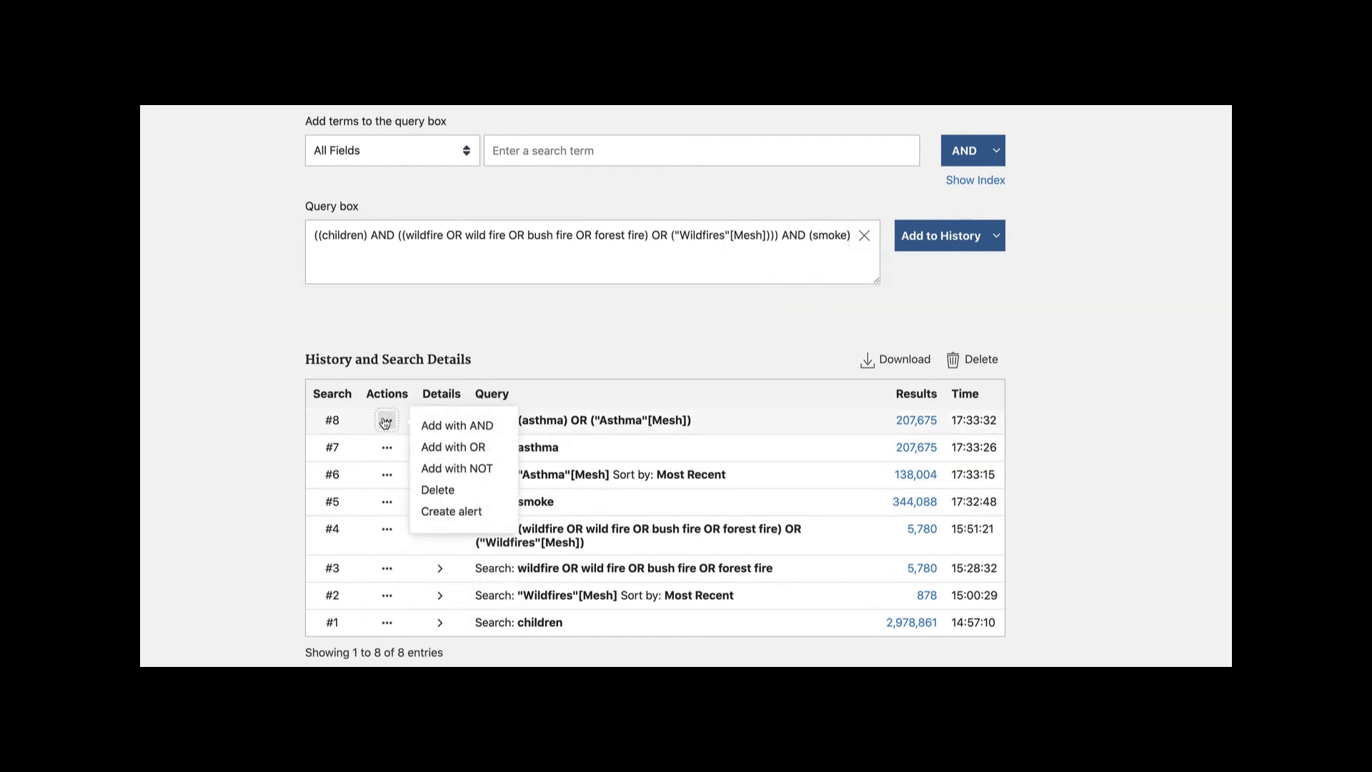
pyautogui.click(456, 425)
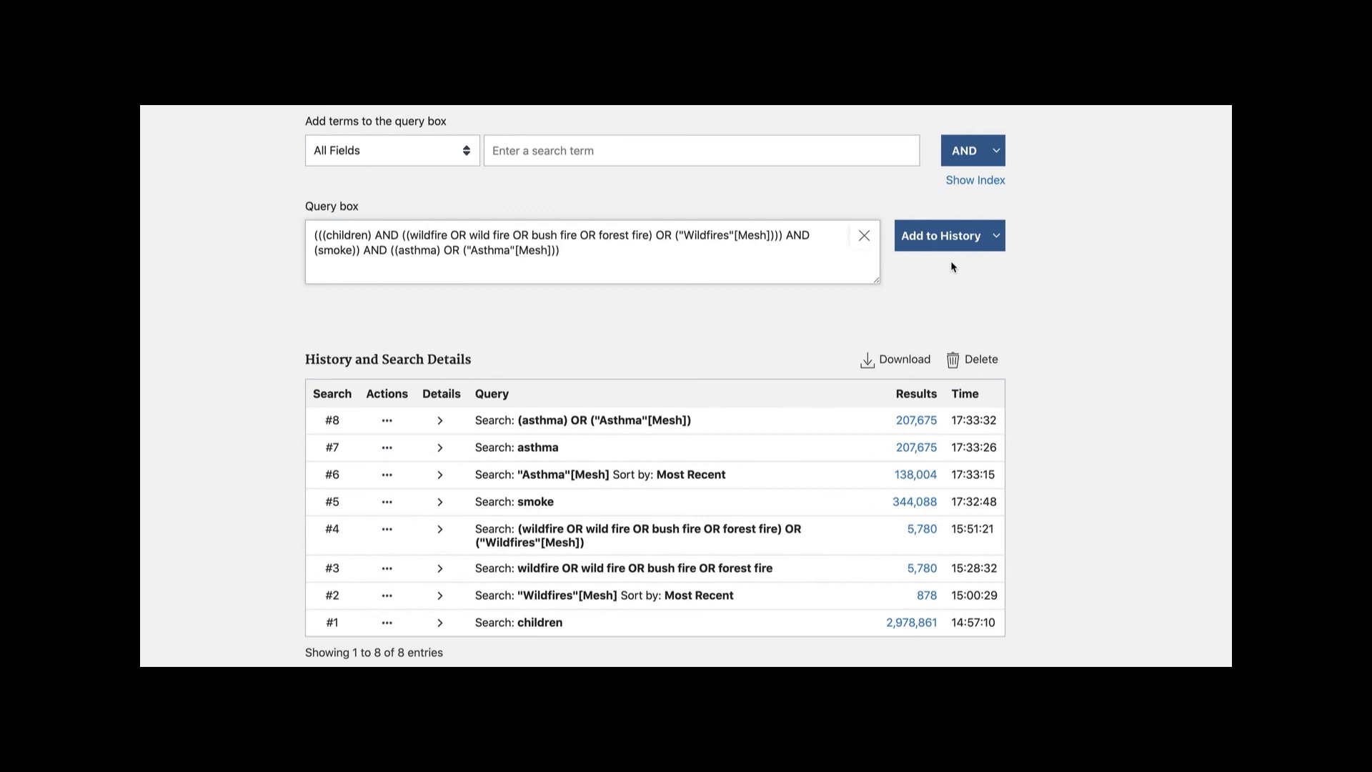
pyautogui.click(996, 235)
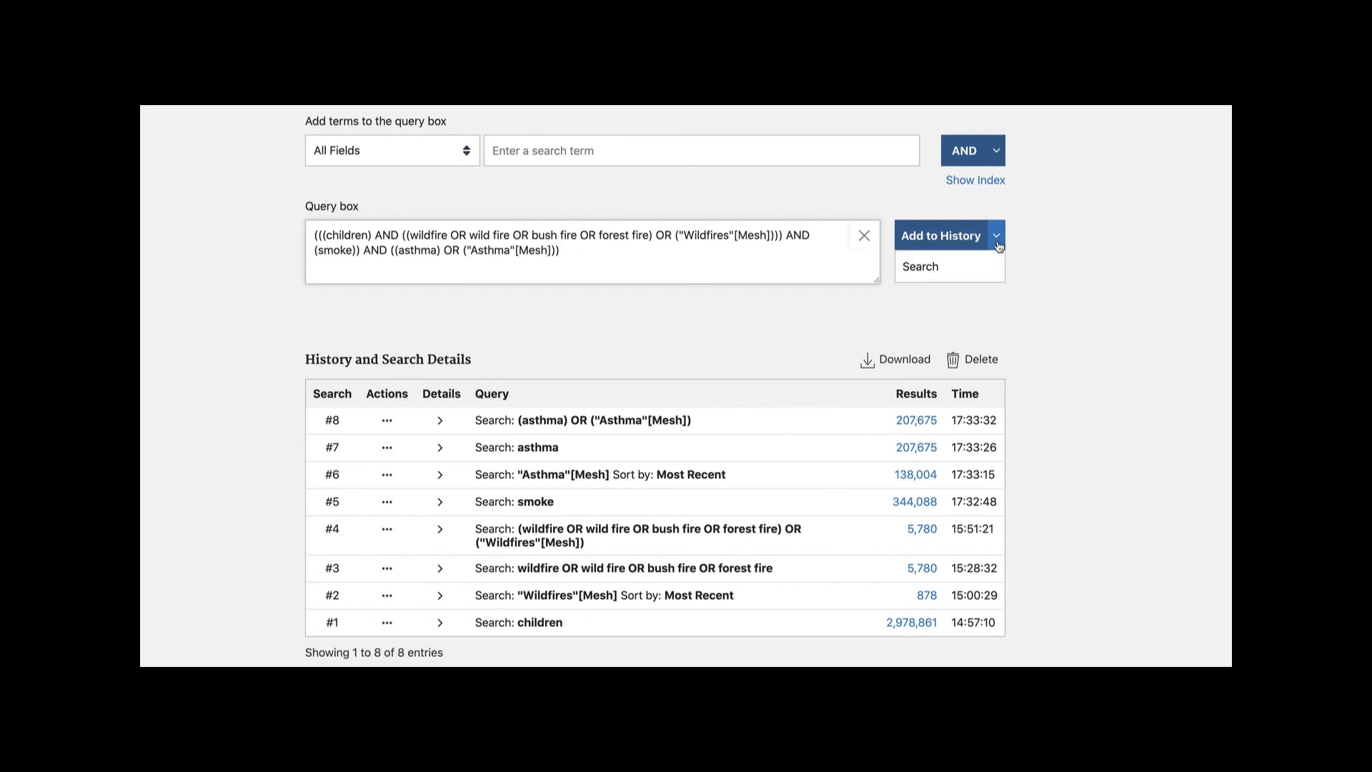
pyautogui.click(919, 270)
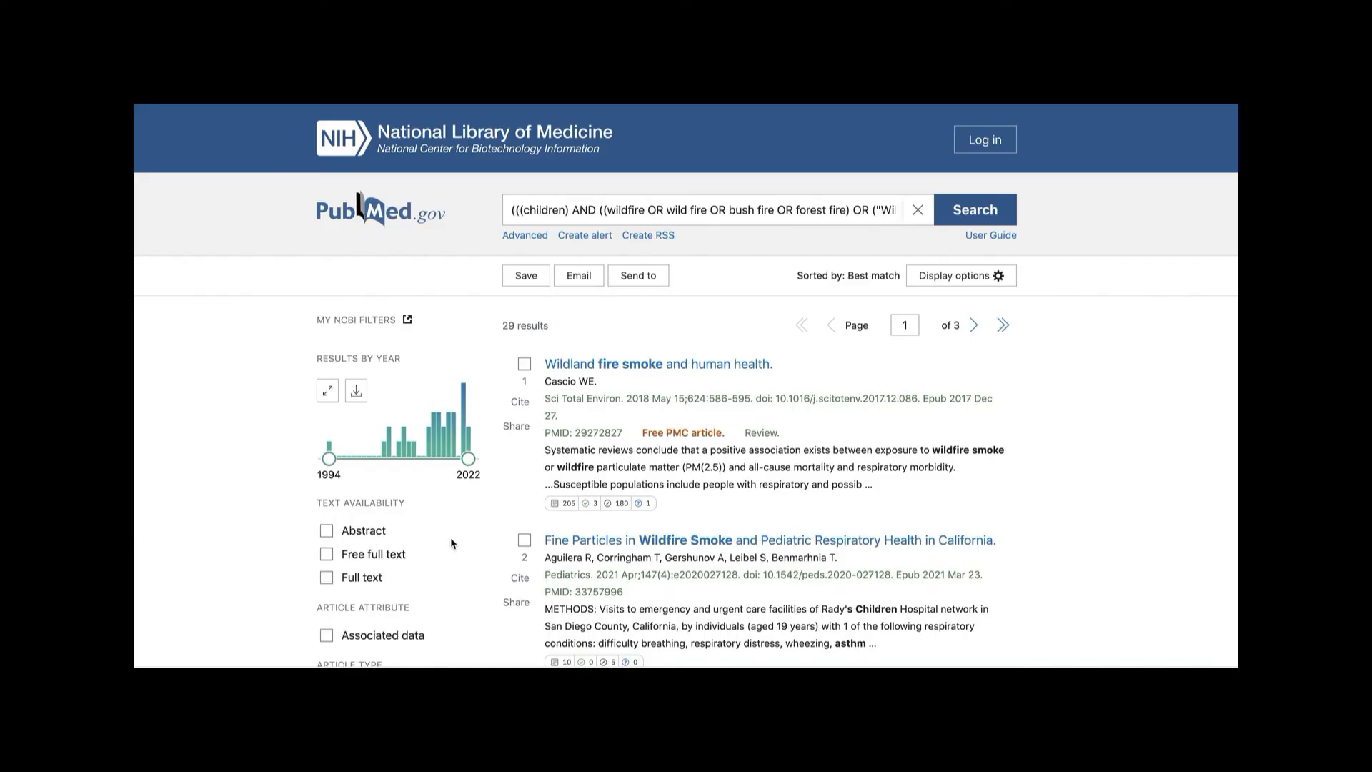
# Review the filters available for the search results, including text availability, article attribute, article type and publication date
pyautogui.scroll(-3, 450, 543)
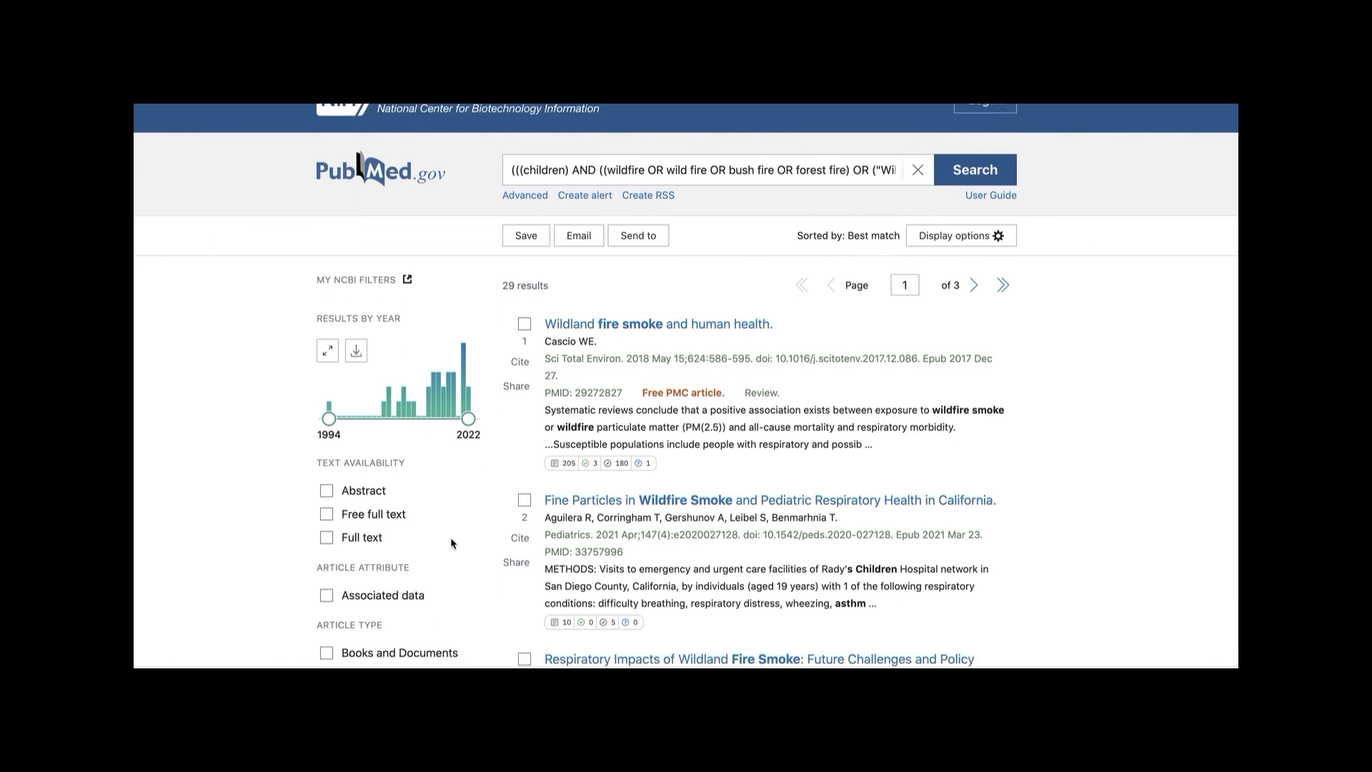
pyautogui.scroll(-3, 451, 541)
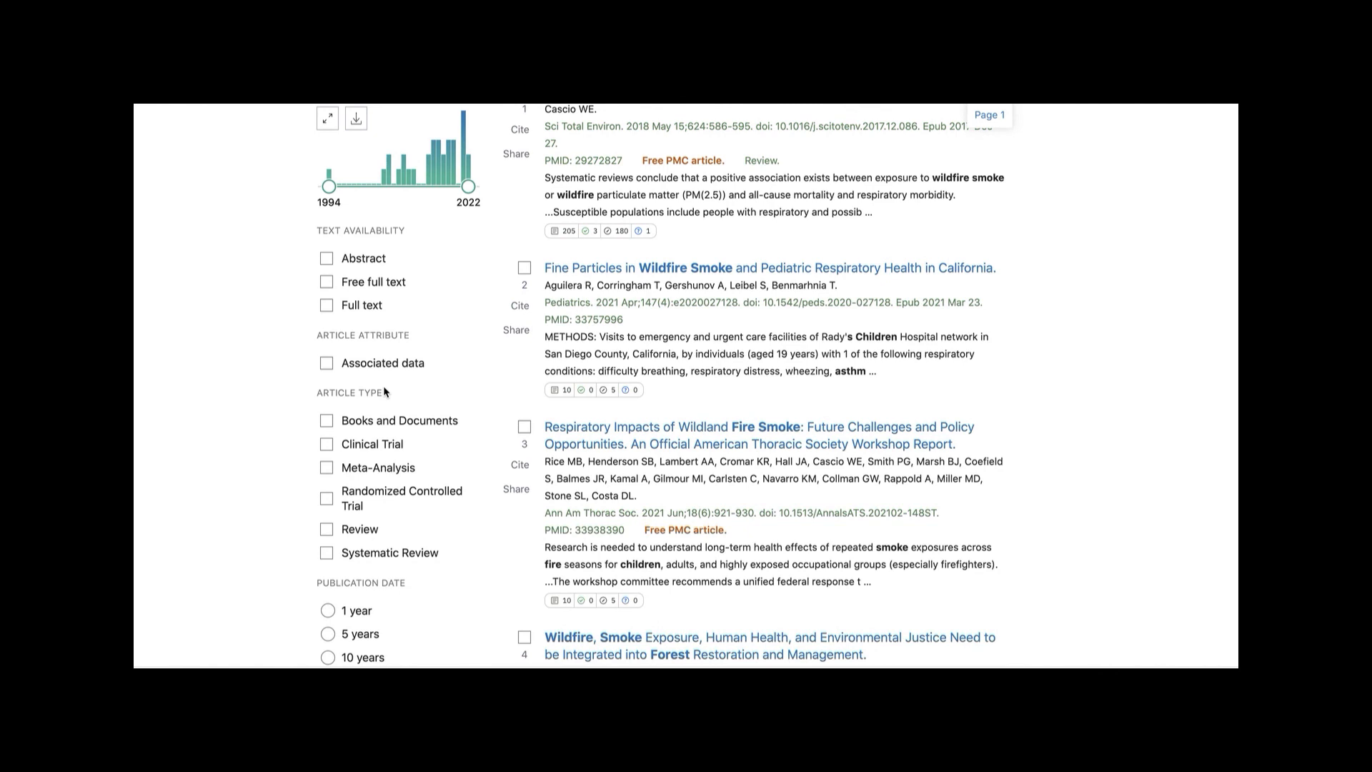
pyautogui.scroll(-3, 469, 535)
pyautogui.scroll(-1, 470, 536)
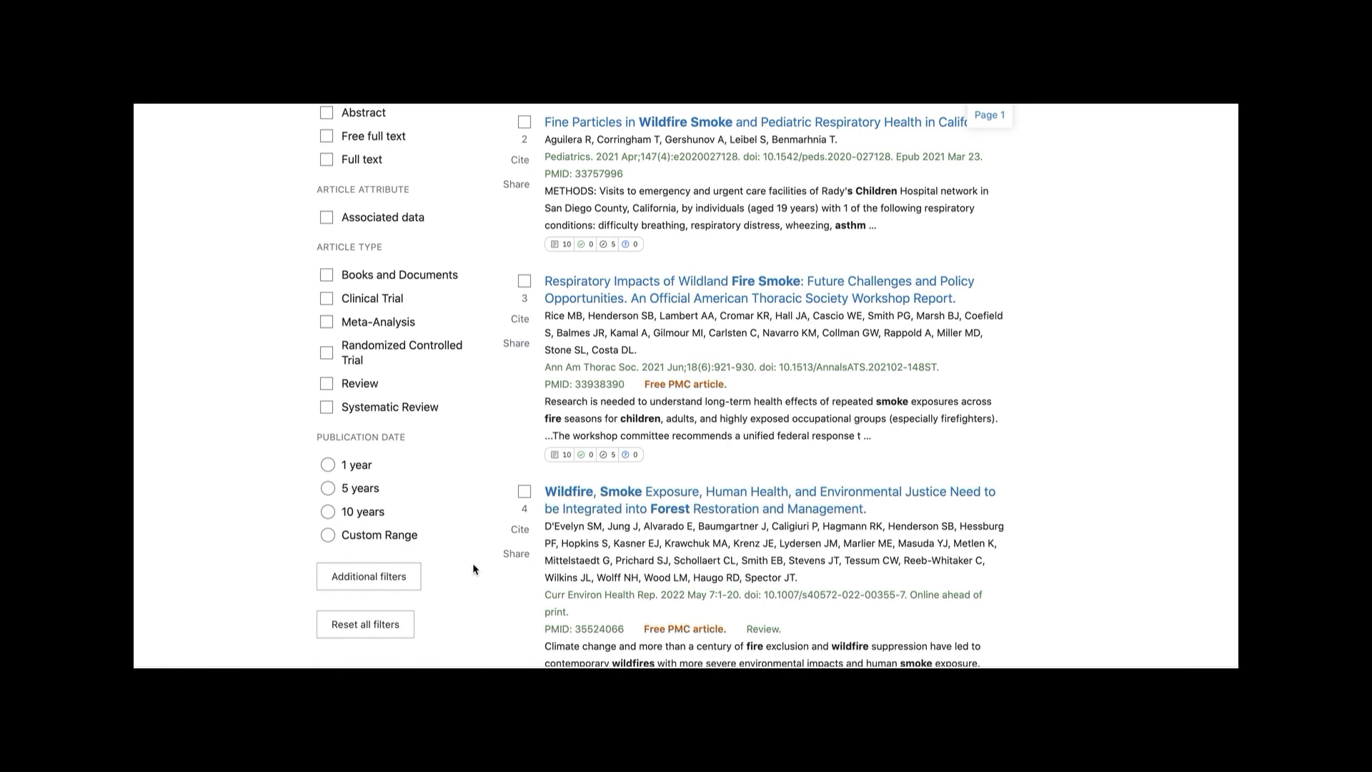
pyautogui.scroll(5, 473, 566)
pyautogui.scroll(1, 473, 568)
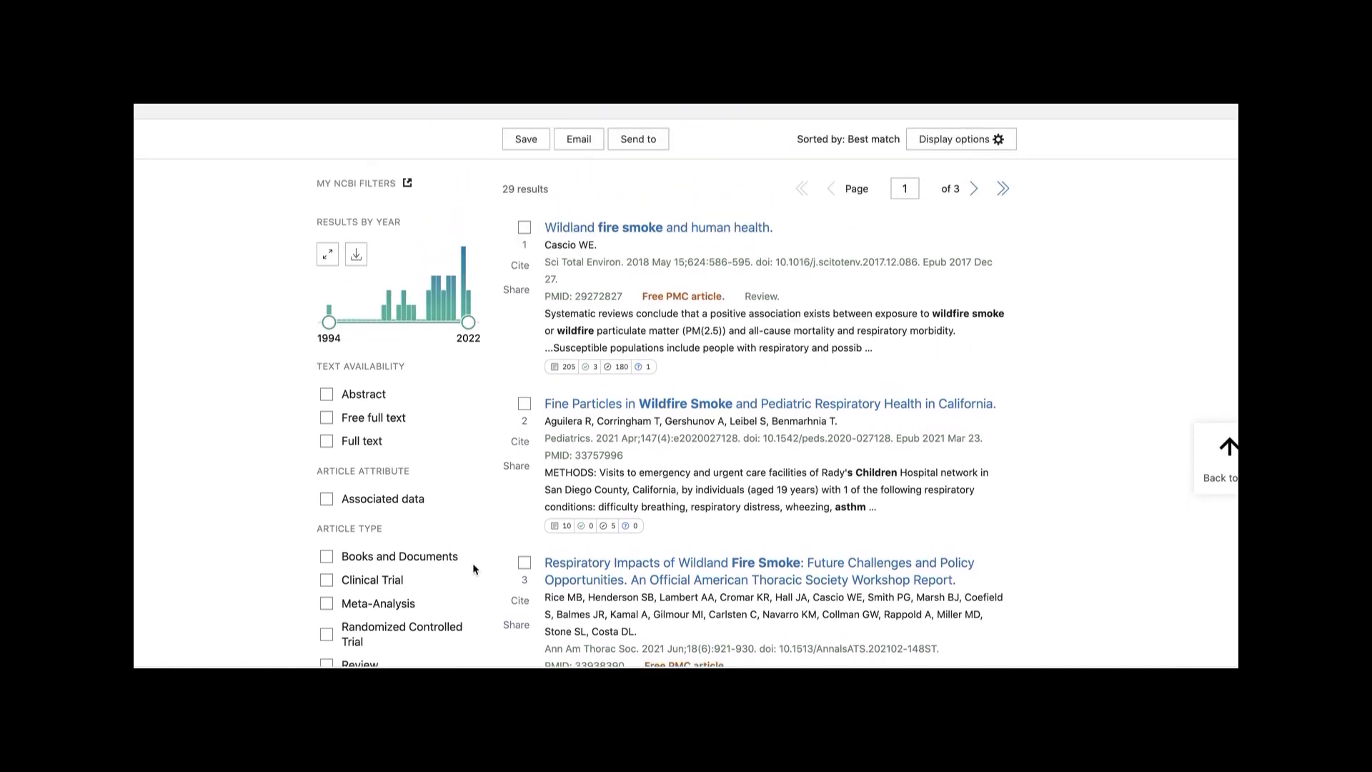